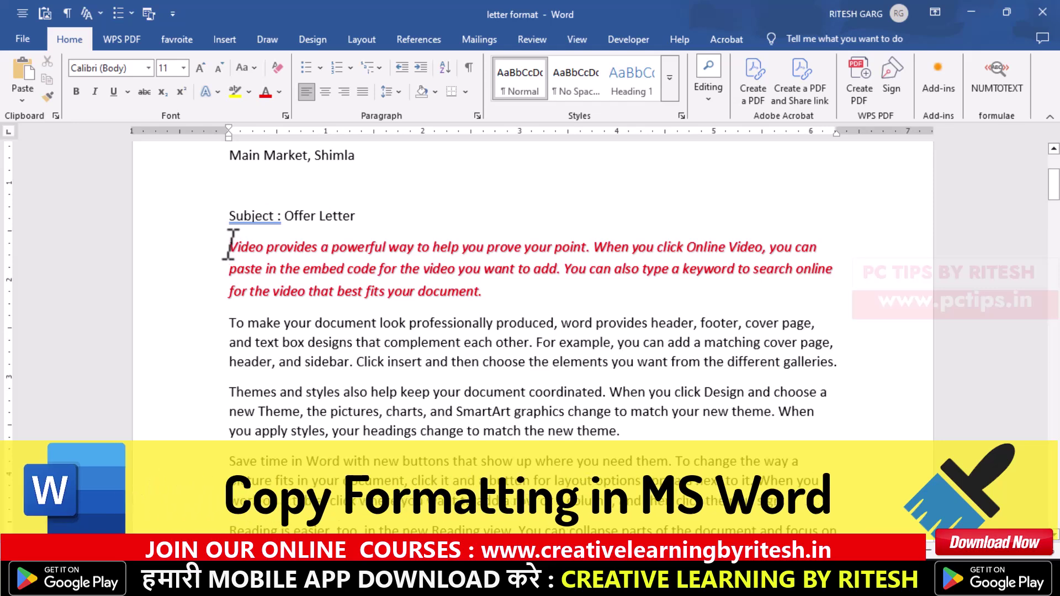
Step: Copy the red paragraph's formatting (Ctrl+Alt+C) and paste it onto 'To make your document…' (Ctrl+Alt+V)
{"action": "mouse_move", "coordinate": [230, 247]}
{"action": "left_mouse_down"}
{"action": "mouse_move", "coordinate": [513, 268]}
{"action": "mouse_move", "coordinate": [515, 289]}
{"action": "left_mouse_up"}
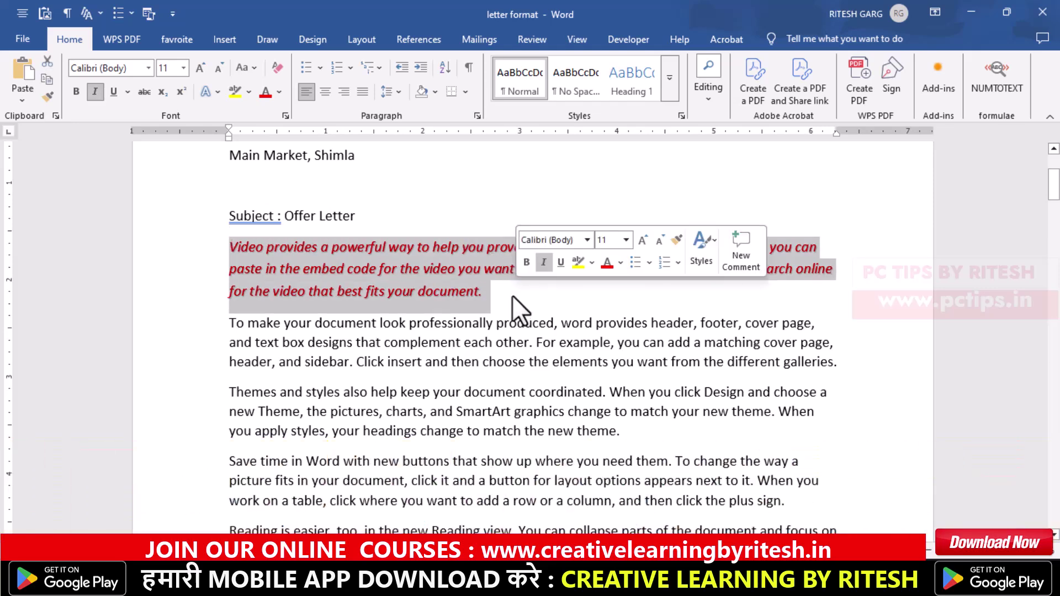
{"action": "key", "text": "ctrl+alt+c"}
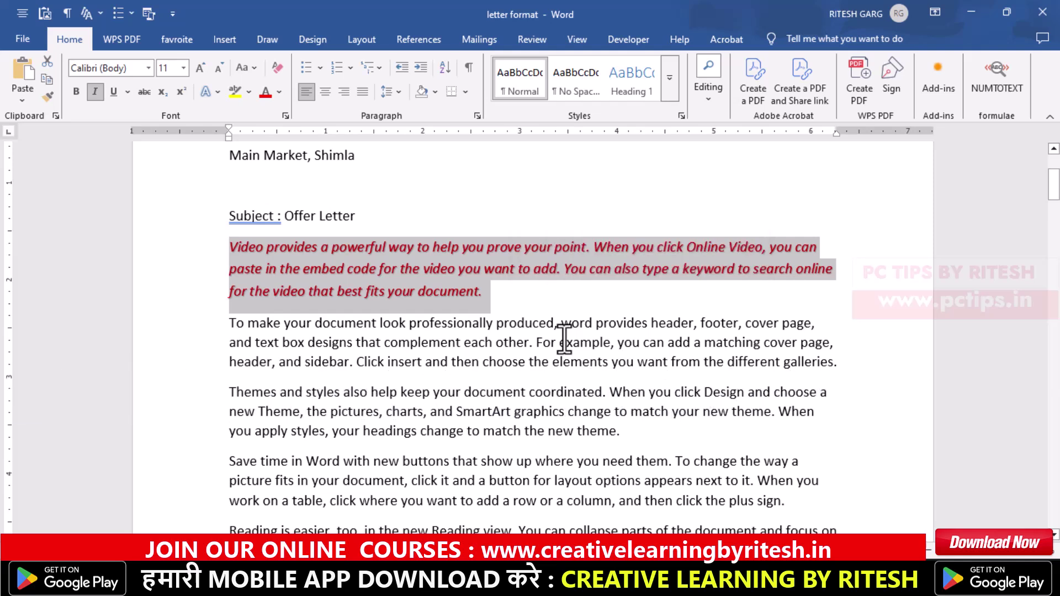
{"action": "left_click", "coordinate": [308, 342]}
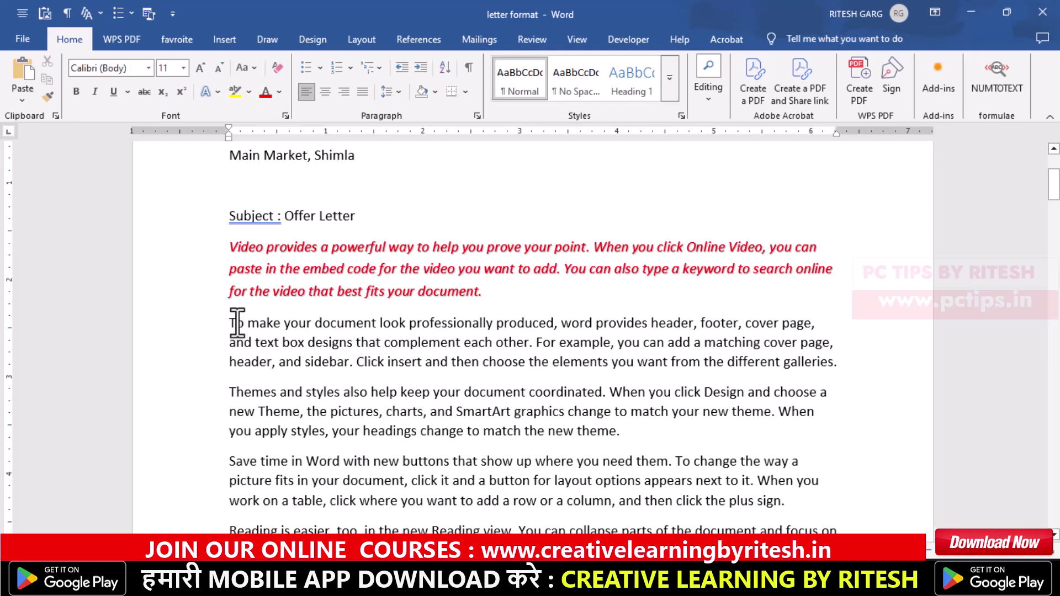
{"action": "left_click_drag", "start_coordinate": [236, 322], "coordinate": [850, 367]}
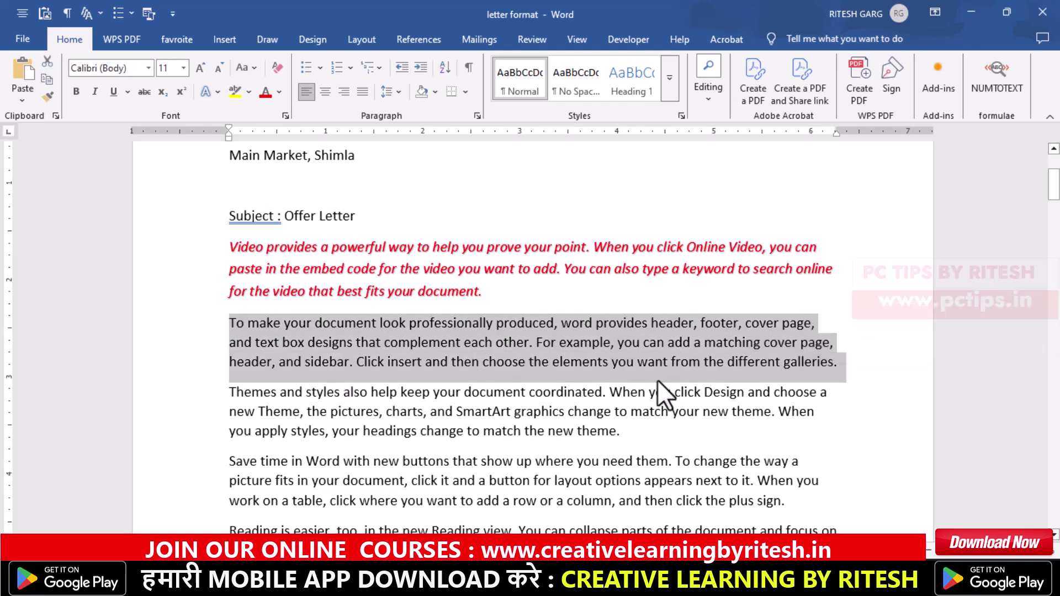
{"action": "key", "text": "ctrl+alt+v"}
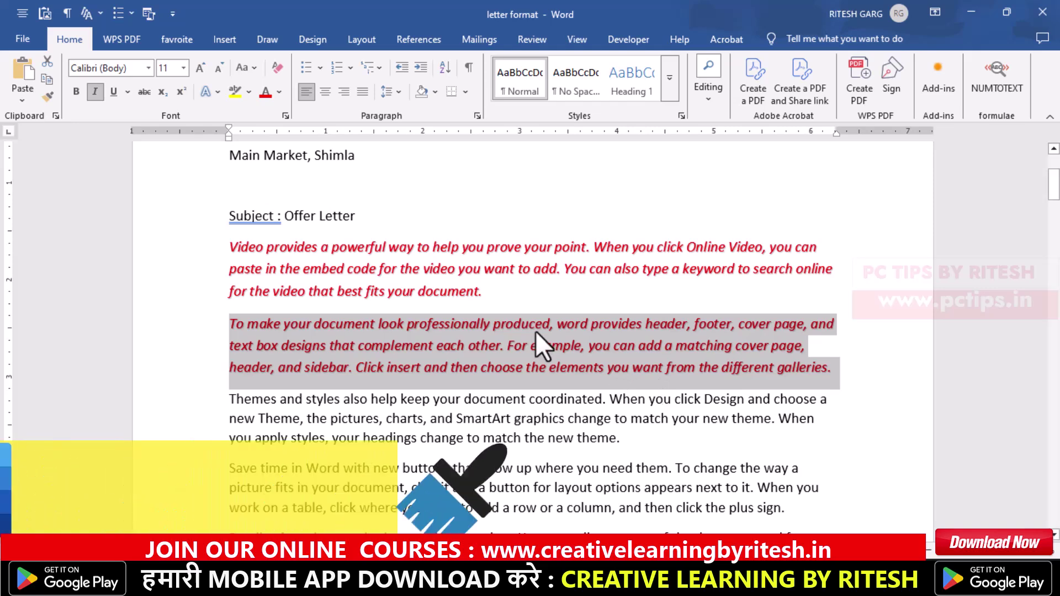
Step: Reset the 'Video provides…' paragraph to the Normal style with Ctrl+Shift+N
{"action": "left_click", "coordinate": [493, 292]}
{"action": "left_click_drag", "start_coordinate": [493, 291], "coordinate": [243, 243]}
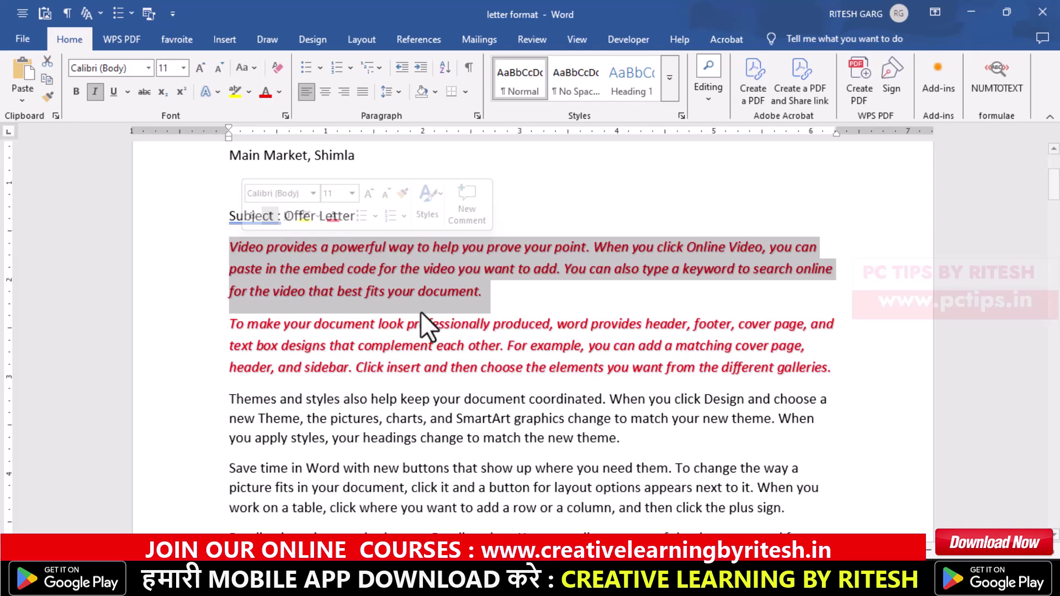
{"action": "key", "text": "ctrl+shift+n"}
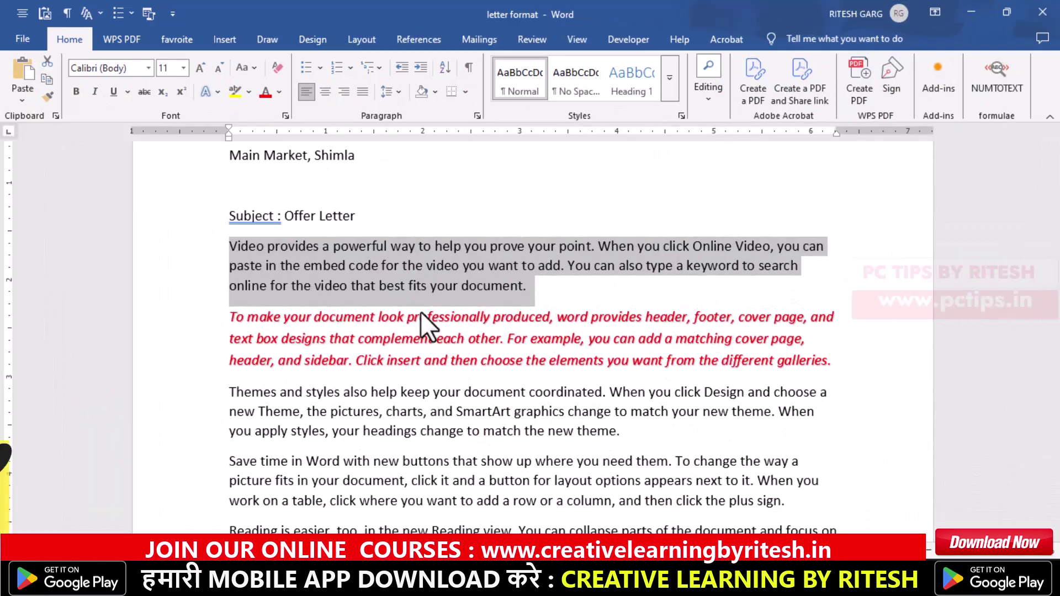
{"action": "scroll", "coordinate": [453, 358], "scroll_direction": "down", "scroll_amount": 2}
{"action": "left_click", "coordinate": [453, 358]}
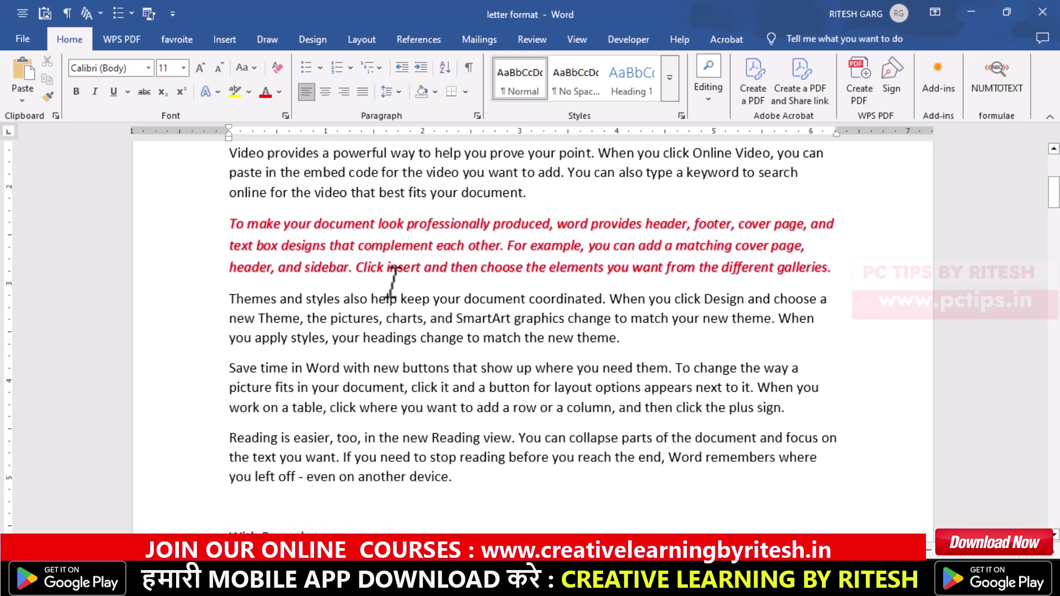
{"action": "left_click", "coordinate": [226, 298]}
{"action": "key", "text": "ctrl+alt+s"}
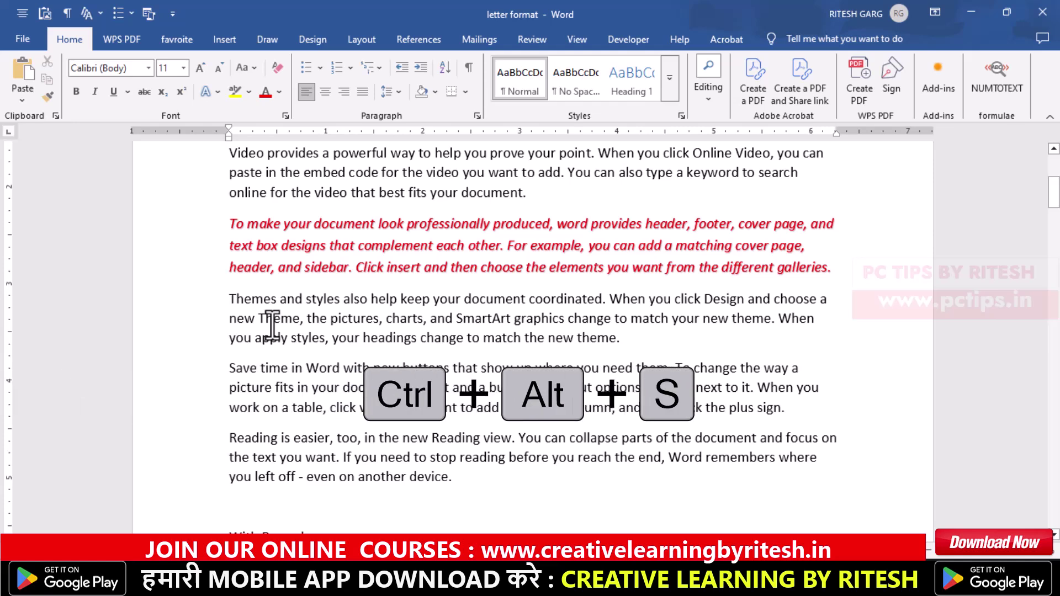
{"action": "scroll", "coordinate": [272, 326], "scroll_direction": "down", "scroll_amount": 1}
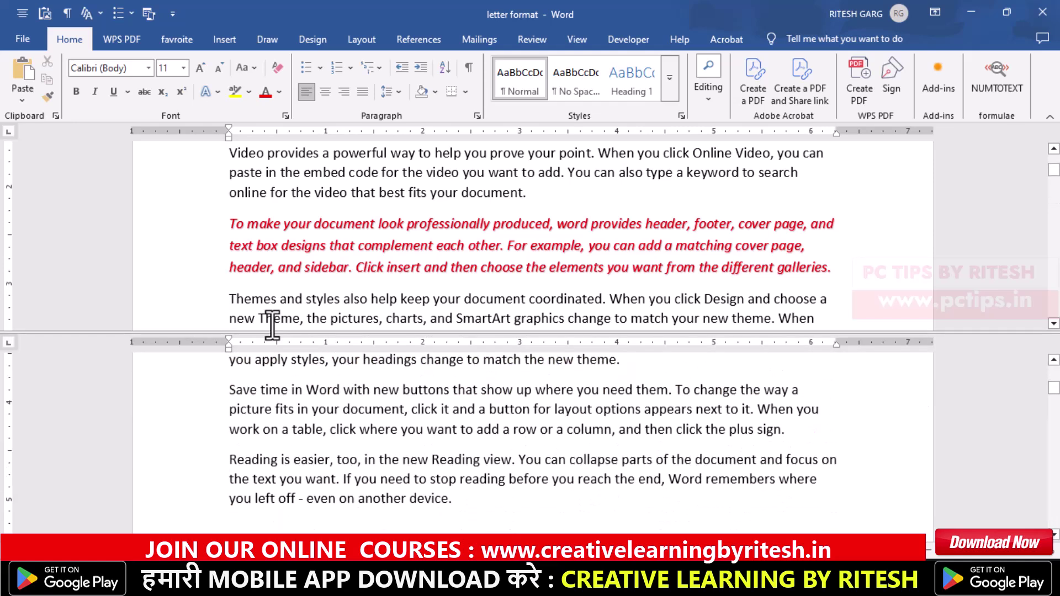
{"action": "scroll", "coordinate": [272, 379], "scroll_direction": "up", "scroll_amount": 1}
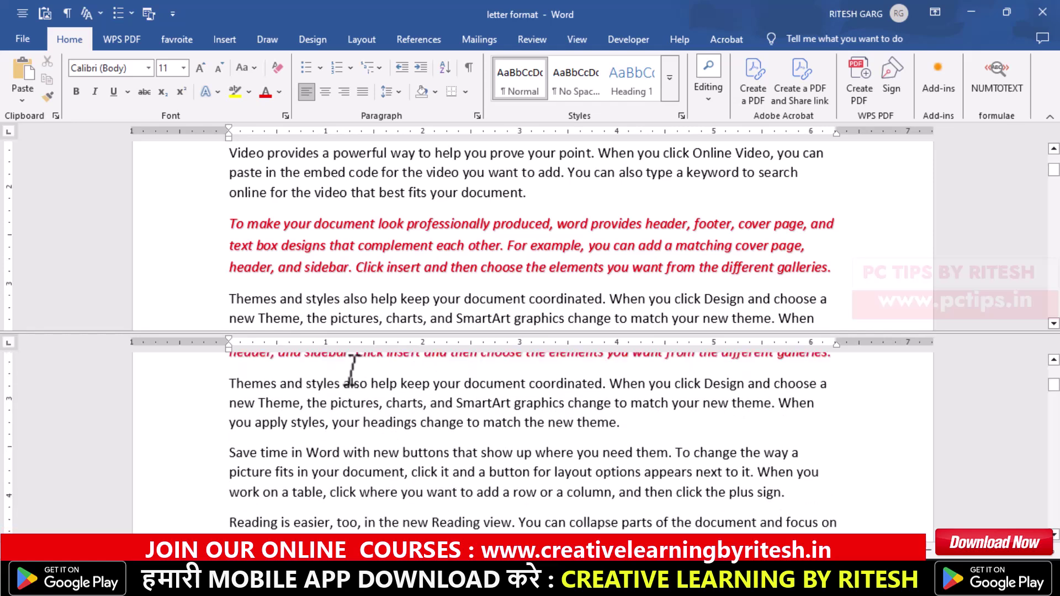
{"action": "scroll", "coordinate": [355, 366], "scroll_direction": "up", "scroll_amount": 2}
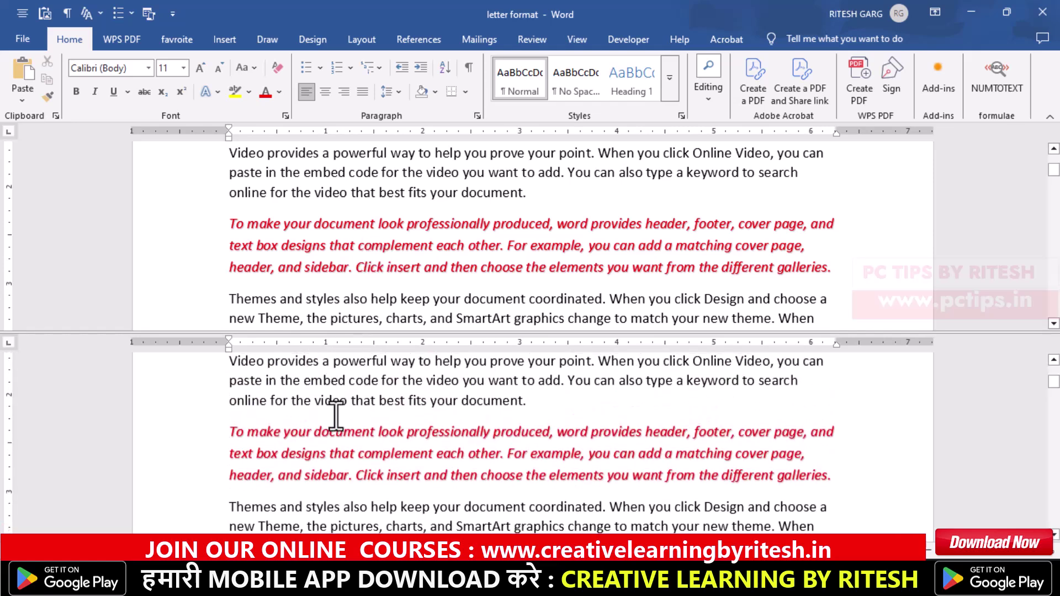
{"action": "scroll", "coordinate": [364, 437], "scroll_direction": "down", "scroll_amount": 1}
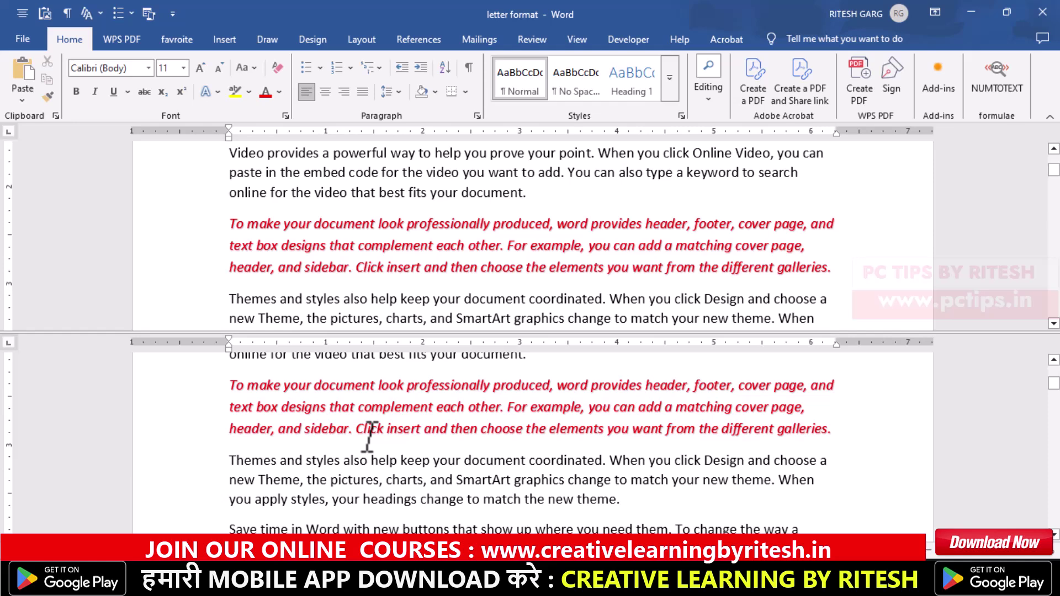
{"action": "key", "text": "ctrl+alt+s"}
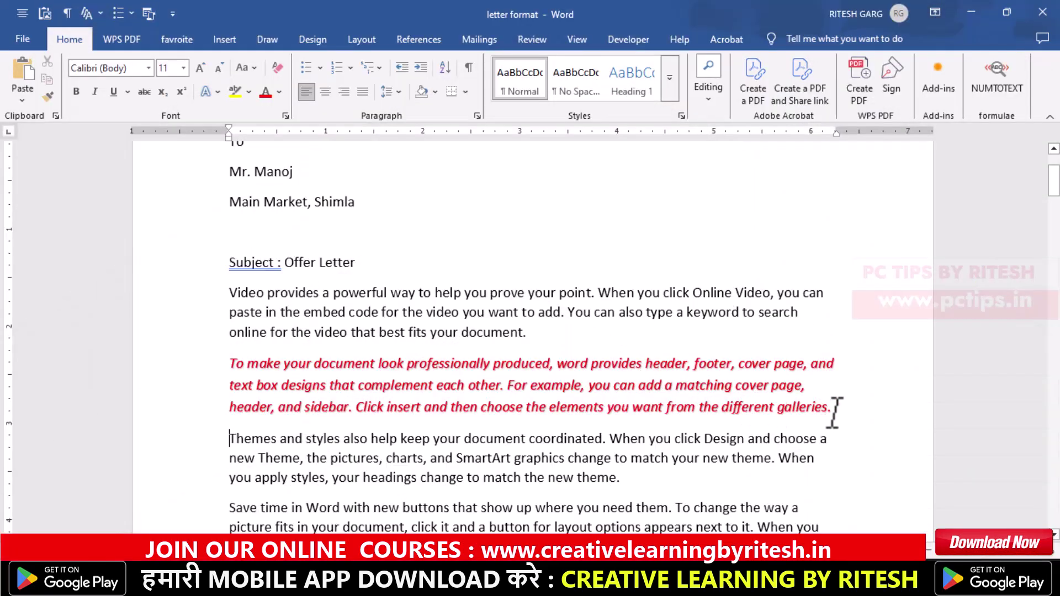
Step: Move the red 'To make your document…' paragraph up and down among neighbouring paragraphs with Alt+Shift+arrows
{"action": "mouse_move", "coordinate": [839, 408]}
{"action": "left_mouse_down"}
{"action": "mouse_move", "coordinate": [300, 332]}
{"action": "mouse_move", "coordinate": [225, 357]}
{"action": "mouse_move", "coordinate": [230, 366]}
{"action": "left_mouse_up"}
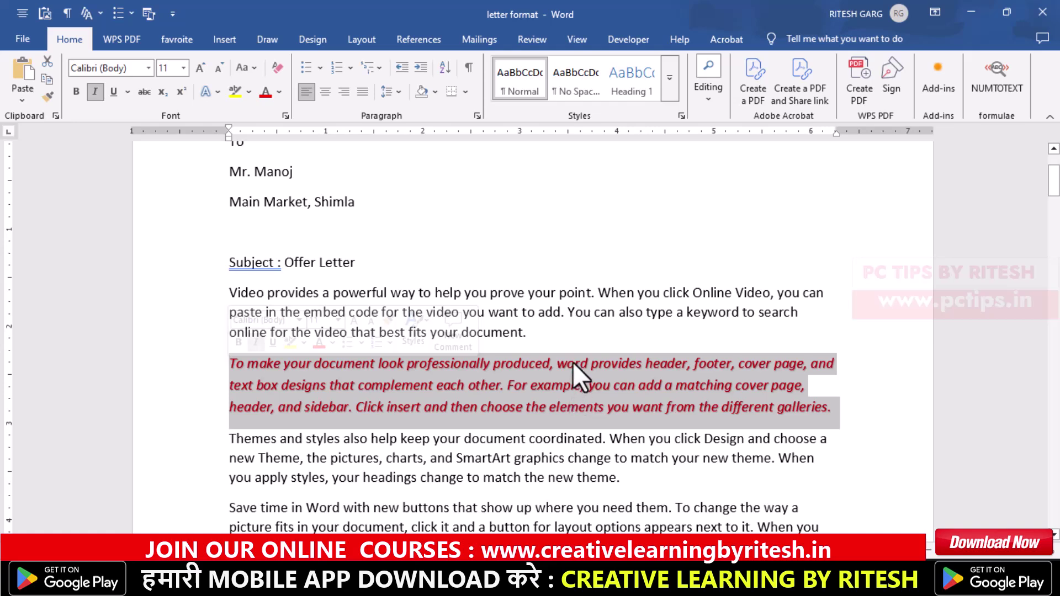
{"action": "scroll", "coordinate": [349, 342], "scroll_direction": "down", "scroll_amount": 1}
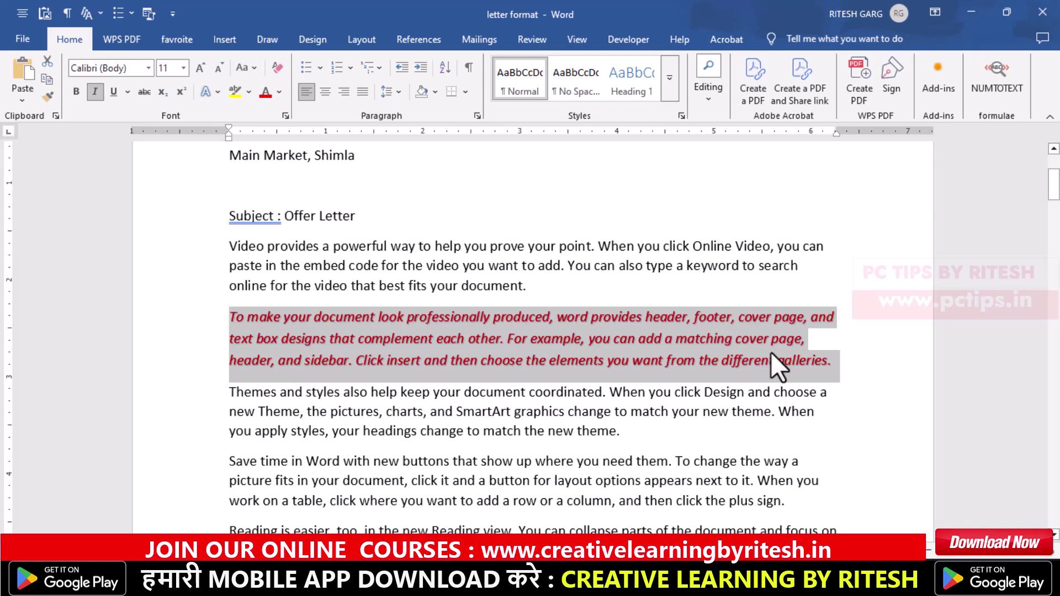
{"action": "key", "text": "alt+shift+Down"}
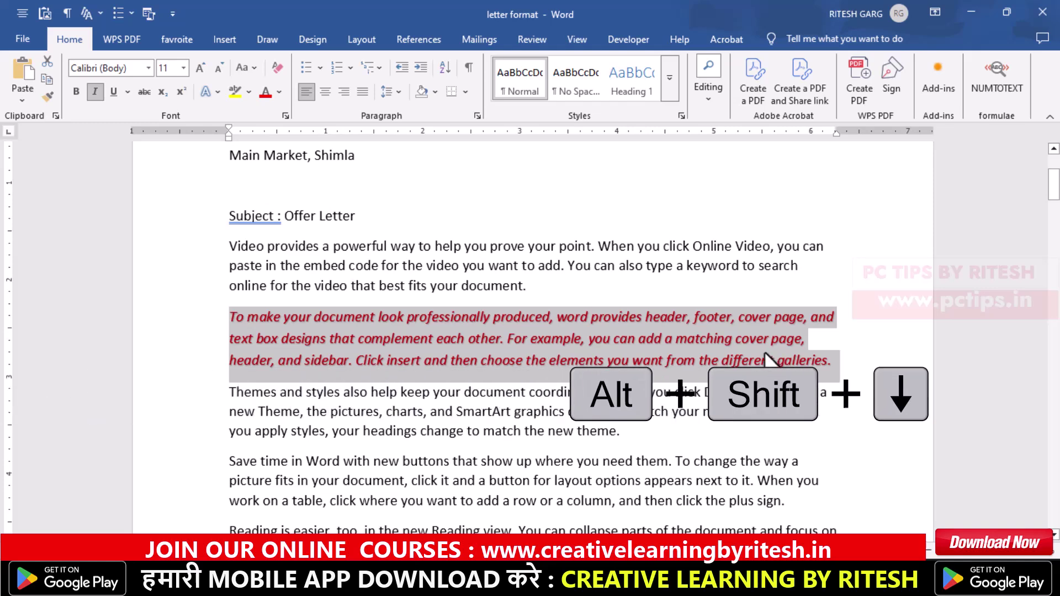
{"action": "key", "text": "alt+shift+Down"}
{"action": "key", "text": "alt+shift+Down"}
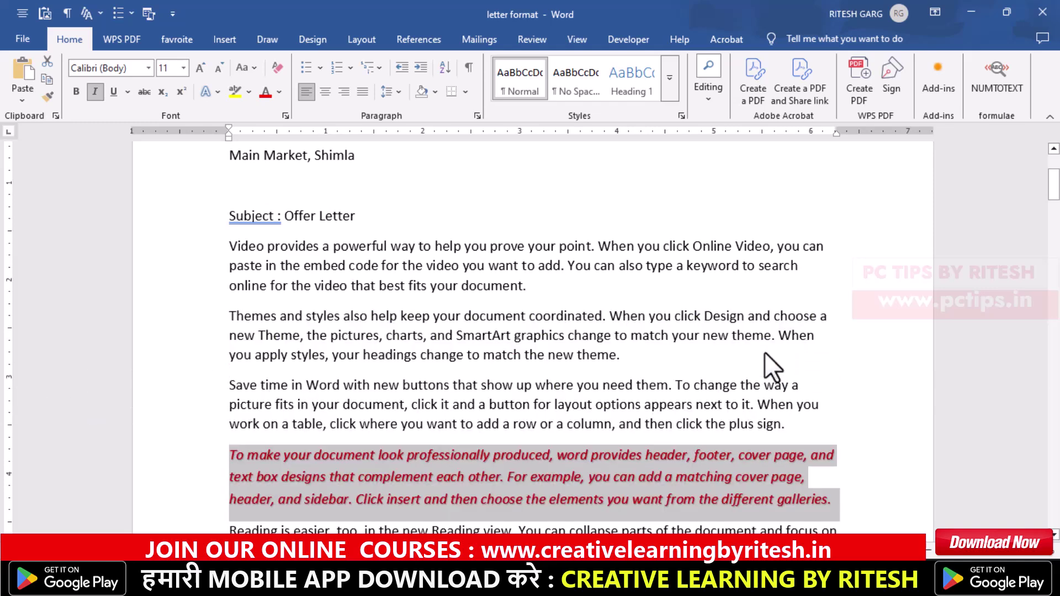
{"action": "key", "text": "alt+shift+Up"}
{"action": "key", "text": "alt+shift+Up"}
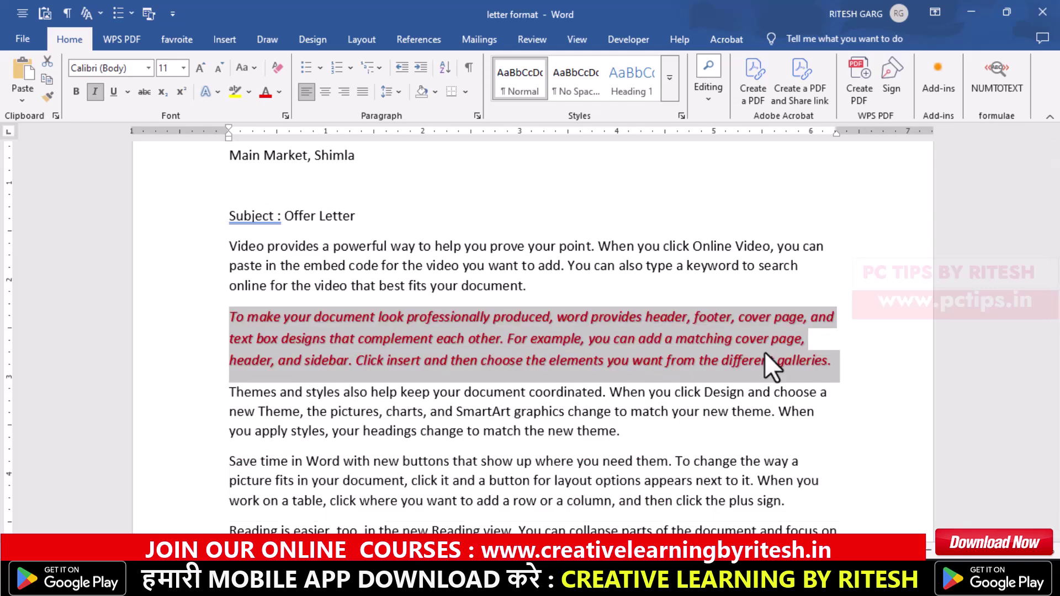
{"action": "key", "text": "alt+shift+Up"}
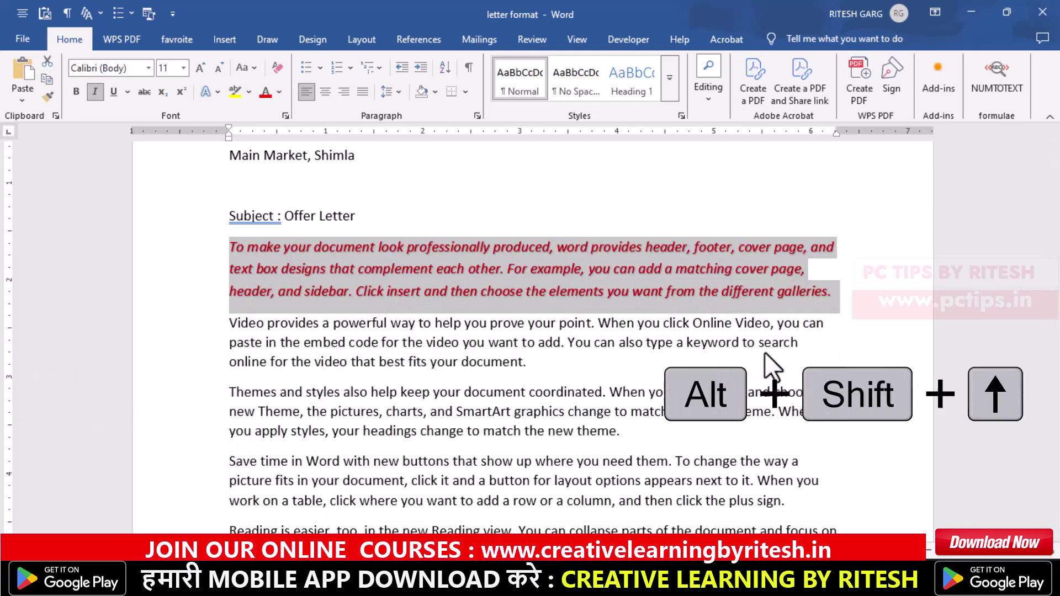
{"action": "key", "text": "alt+shift+Down"}
{"action": "key", "text": "alt+shift+Down"}
{"action": "key", "text": "alt+shift+Down"}
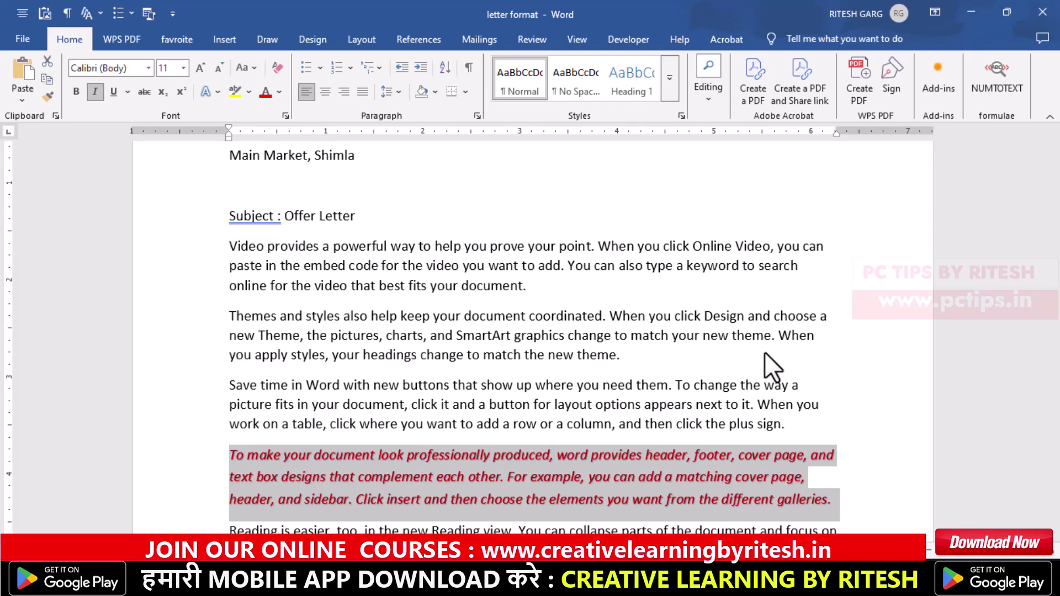
{"action": "key", "text": "alt+shift+Up"}
{"action": "key", "text": "alt+shift+Up"}
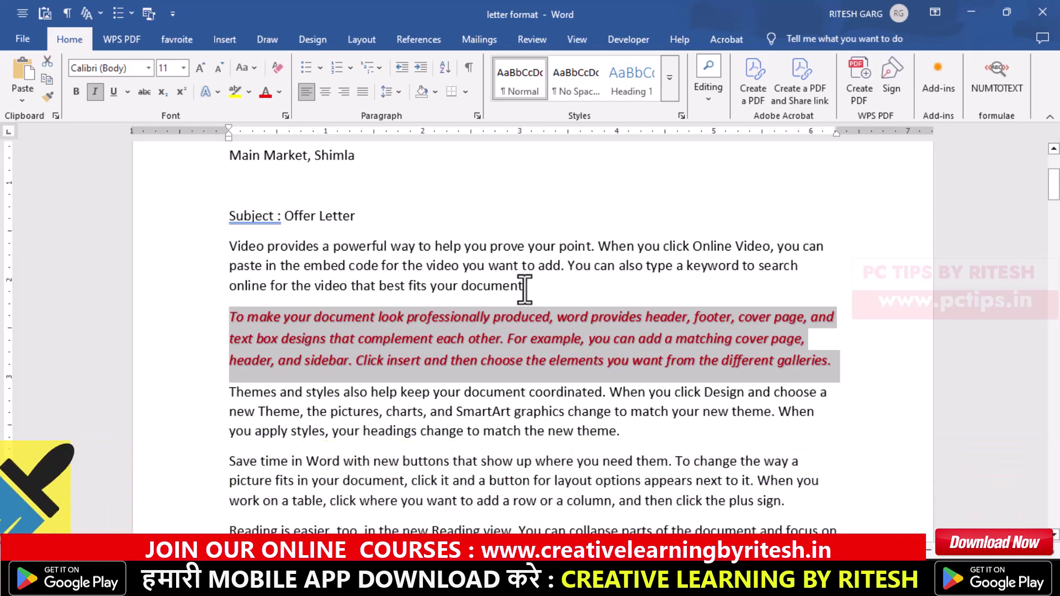
Step: Cycle 'Video provides…' through uppercase, lowercase and sentence case, then set it in small caps
{"action": "left_click_drag", "start_coordinate": [532, 287], "coordinate": [238, 251]}
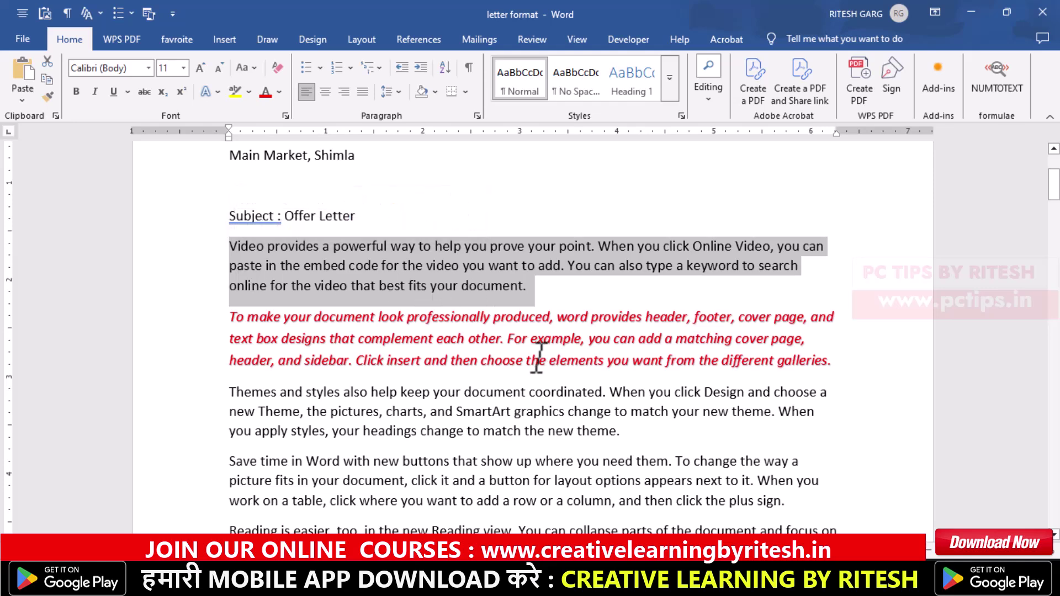
{"action": "key", "text": "shift+F3"}
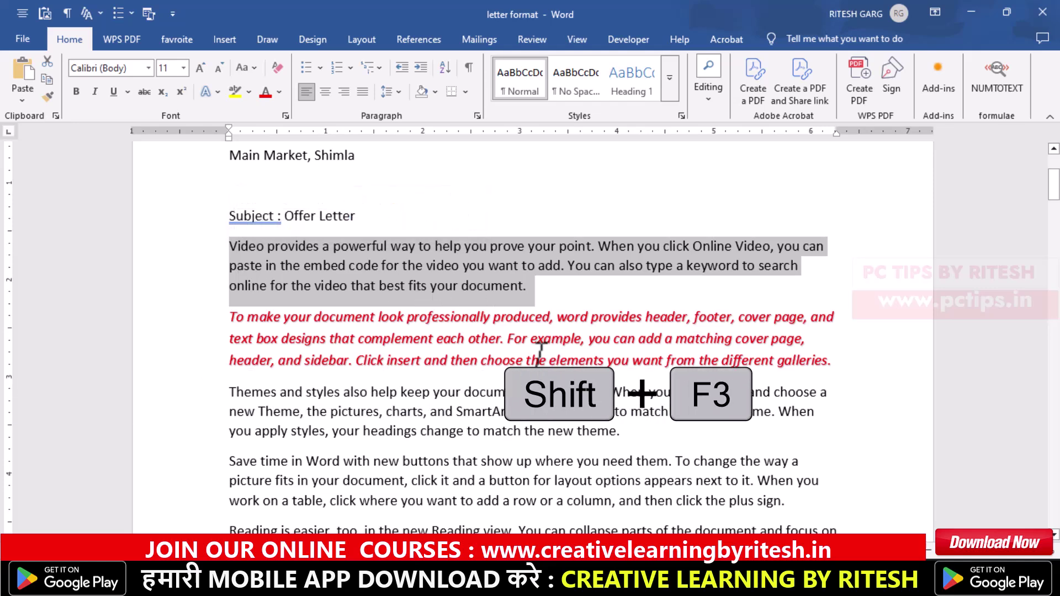
{"action": "key", "text": "shift+F3"}
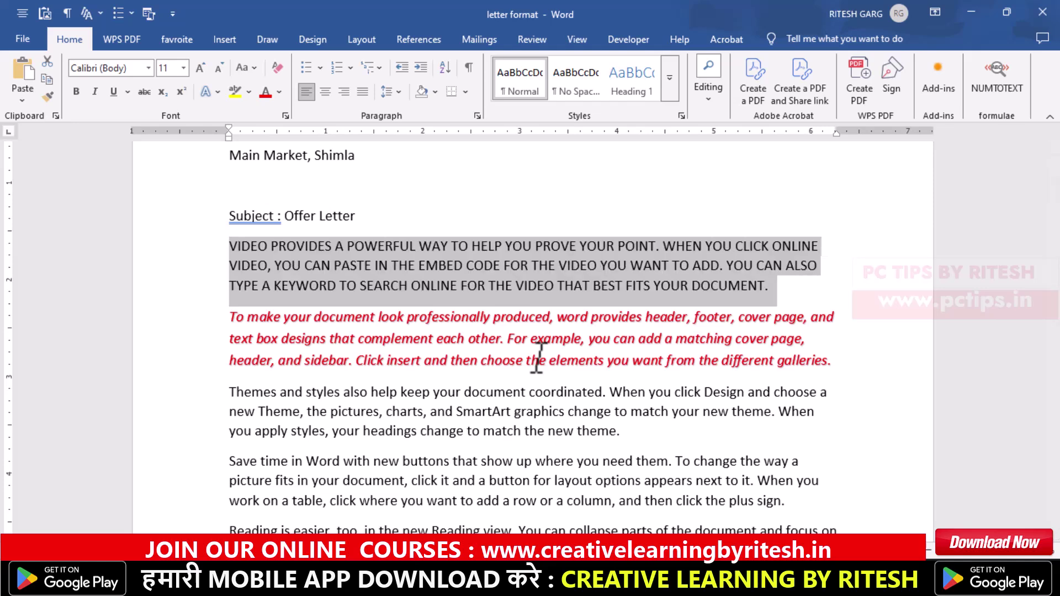
{"action": "key", "text": "shift+F3"}
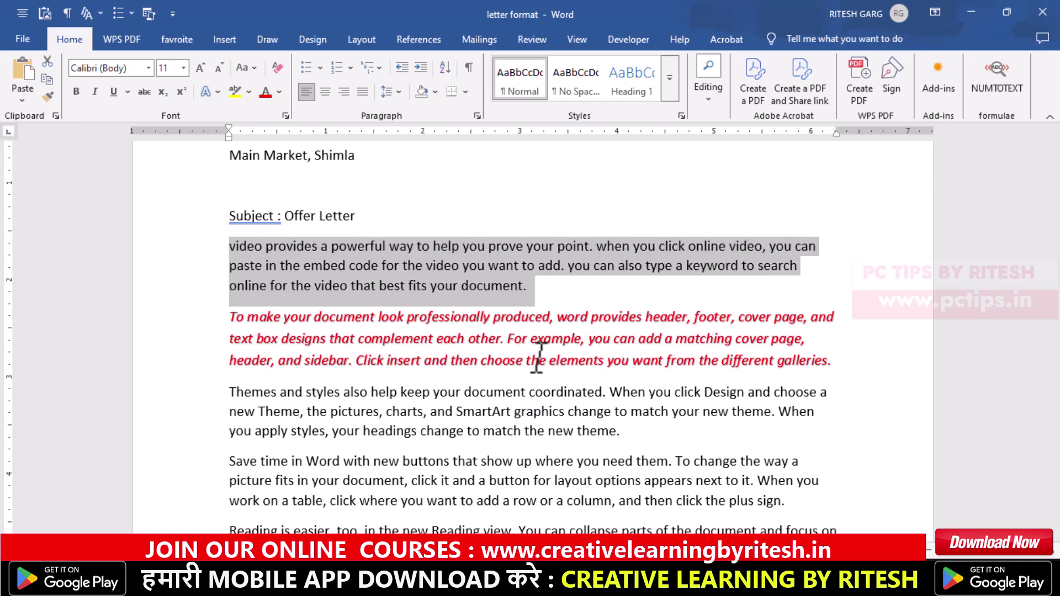
{"action": "key", "text": "shift+F3"}
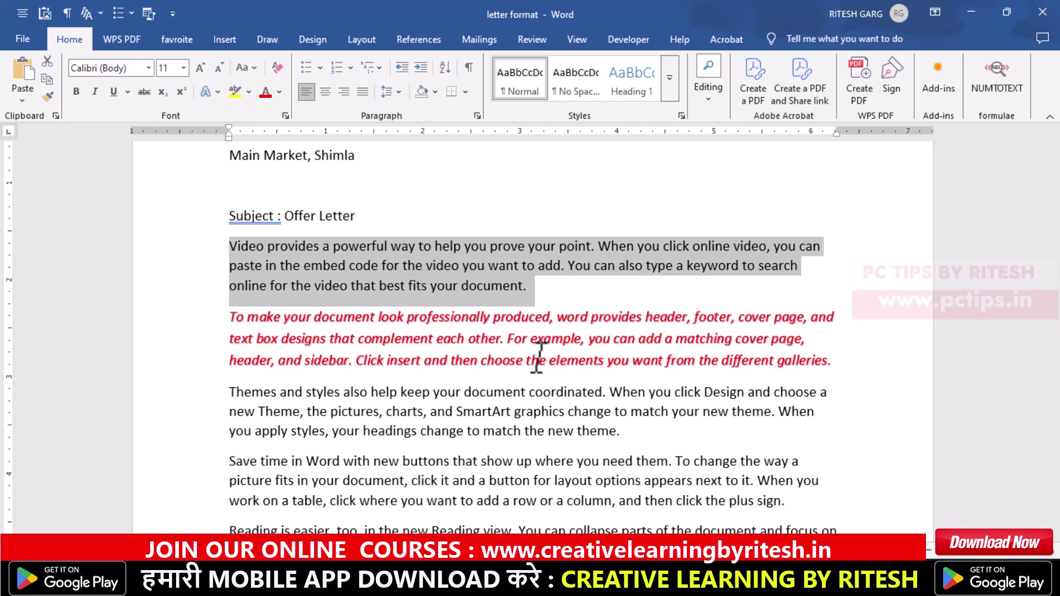
{"action": "key", "text": "ctrl+shift+k"}
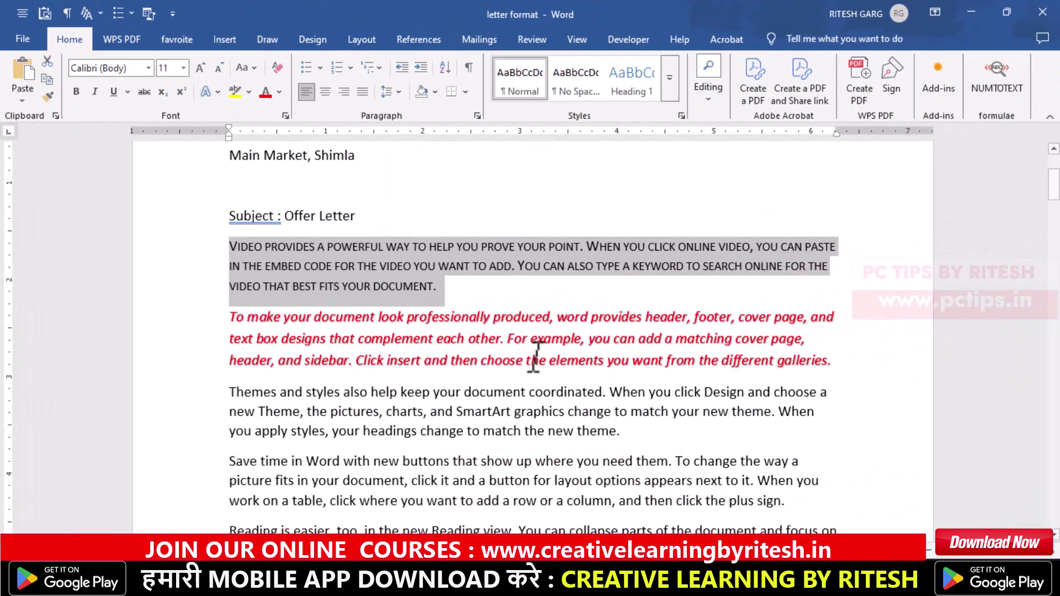
{"action": "scroll", "coordinate": [538, 342], "scroll_direction": "down", "scroll_amount": 3}
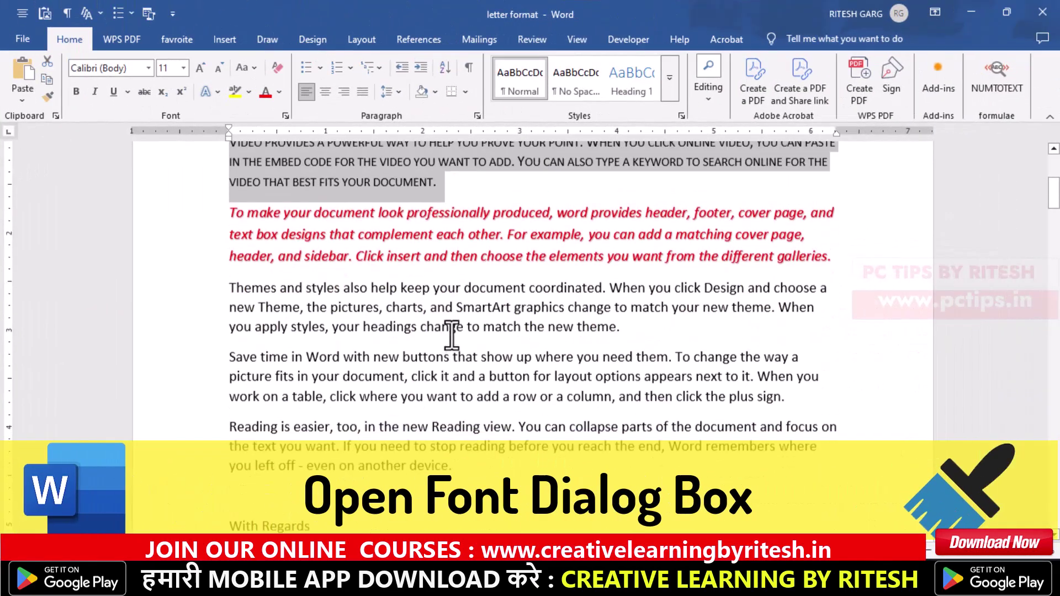
{"action": "scroll", "coordinate": [451, 334], "scroll_direction": "up", "scroll_amount": 3}
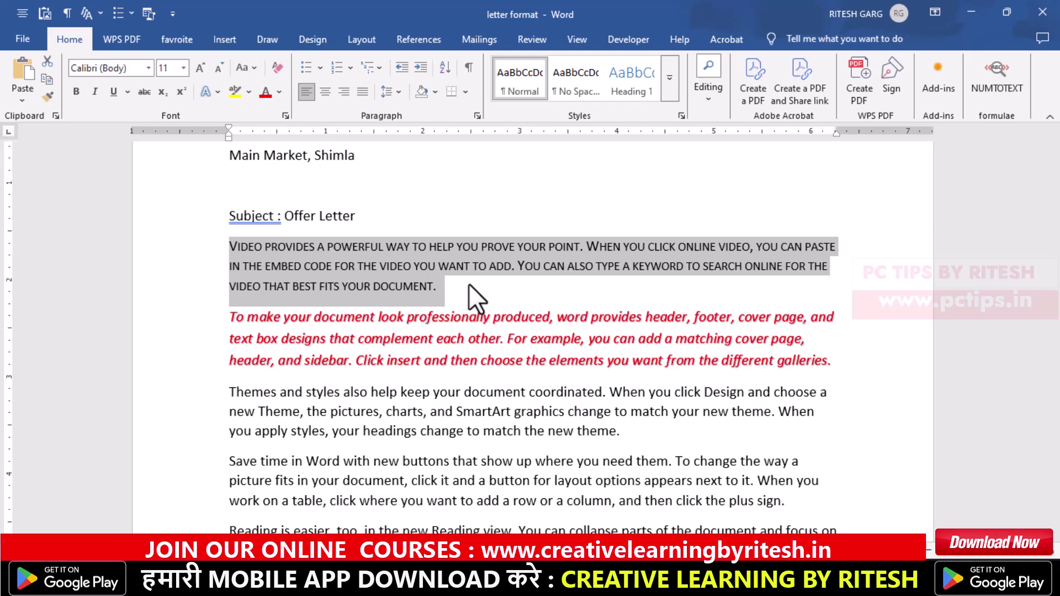
{"action": "key", "text": "ctrl+shift+f"}
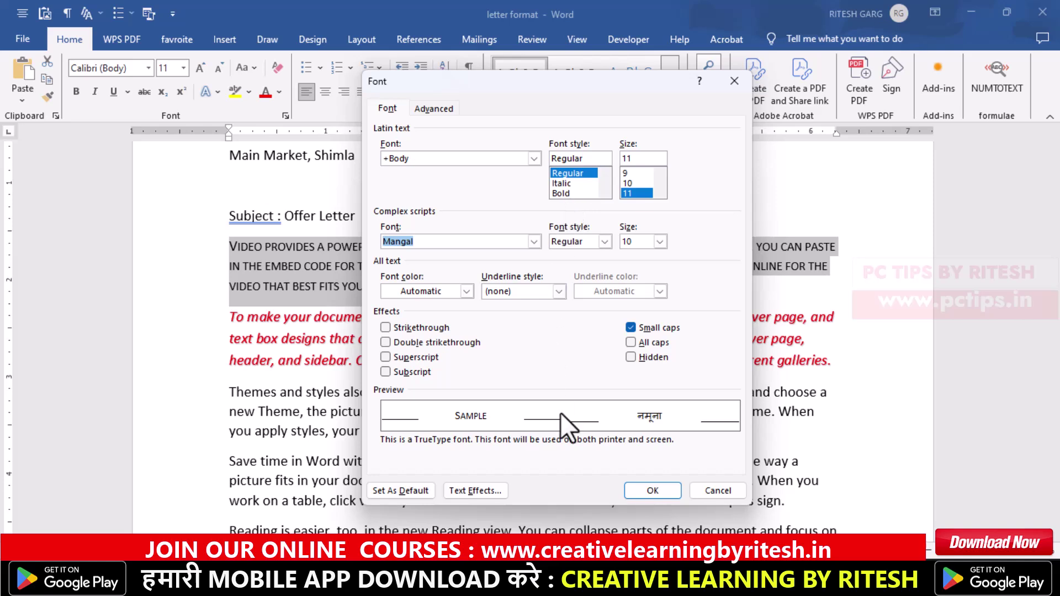
{"action": "left_click", "coordinate": [711, 492]}
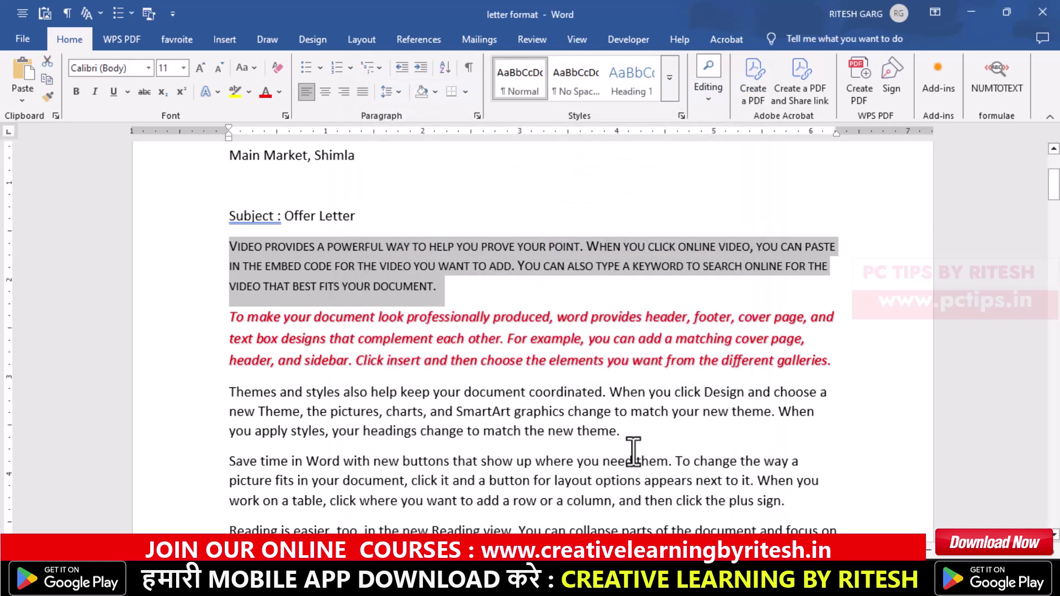
{"action": "key", "text": "ctrl+d"}
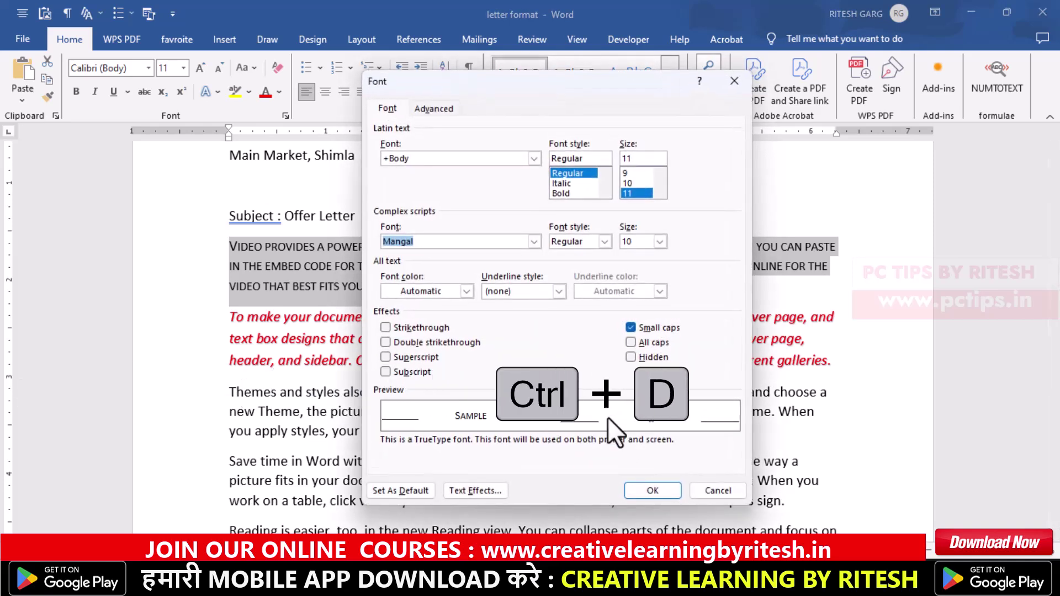
{"action": "left_click", "coordinate": [733, 496]}
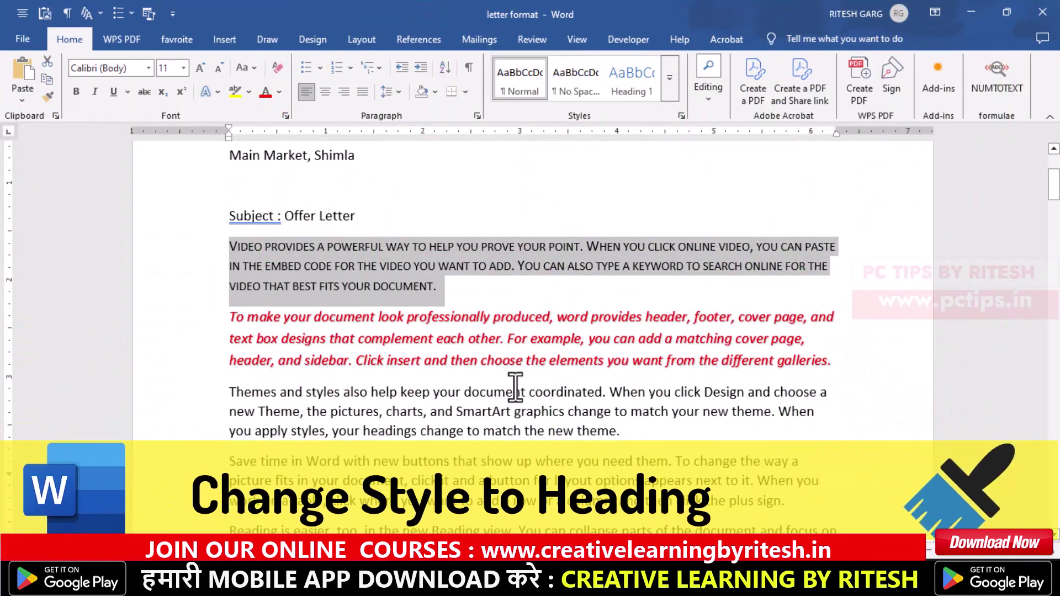
{"action": "scroll", "coordinate": [515, 389], "scroll_direction": "down", "scroll_amount": 3}
{"action": "scroll", "coordinate": [538, 378], "scroll_direction": "up", "scroll_amount": 3}
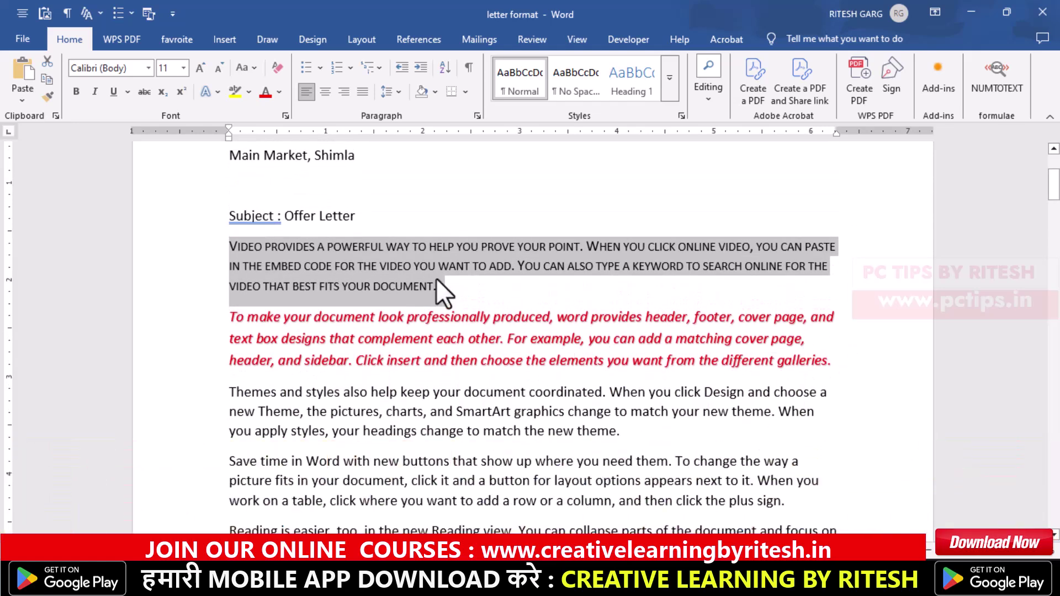
{"action": "left_click", "coordinate": [229, 243]}
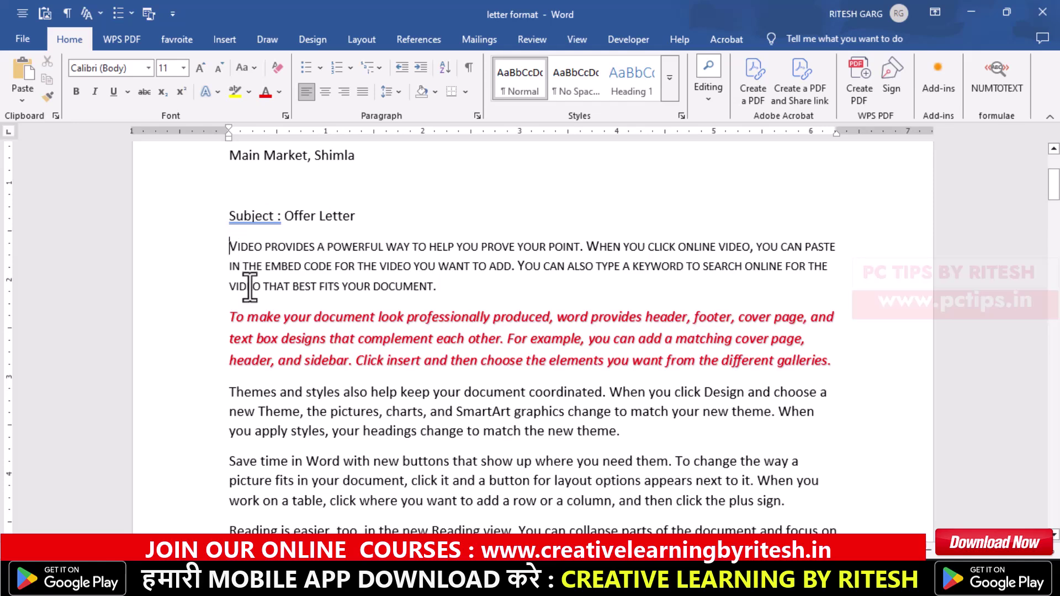
Step: Apply Heading 1 to the 'Themes and styles…' paragraph with Ctrl+Alt+1
{"action": "left_click_drag", "start_coordinate": [230, 392], "coordinate": [649, 433]}
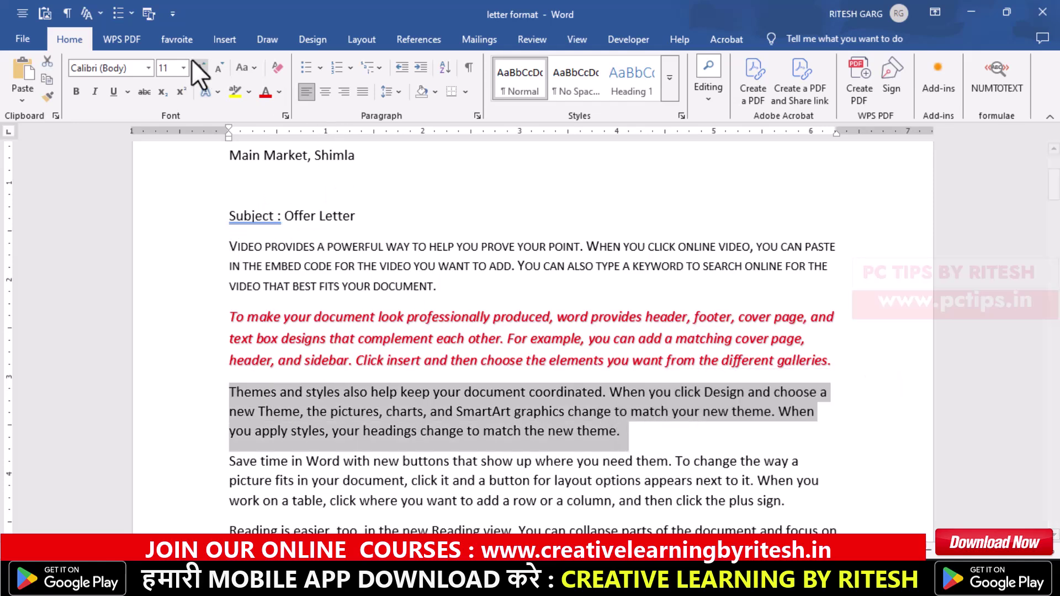
{"action": "left_click", "coordinate": [671, 95]}
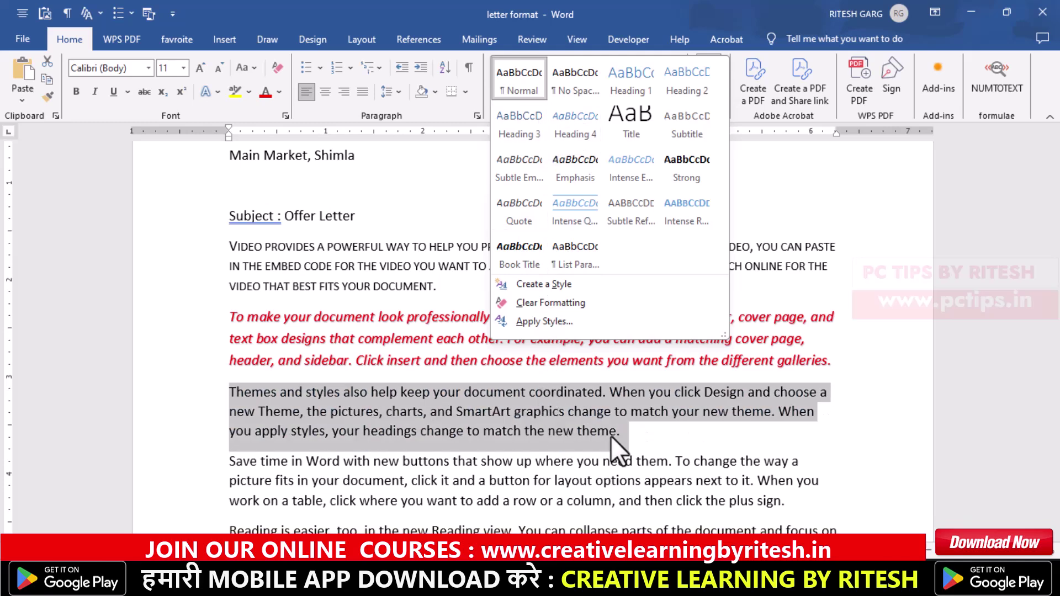
{"action": "key", "text": "Escape"}
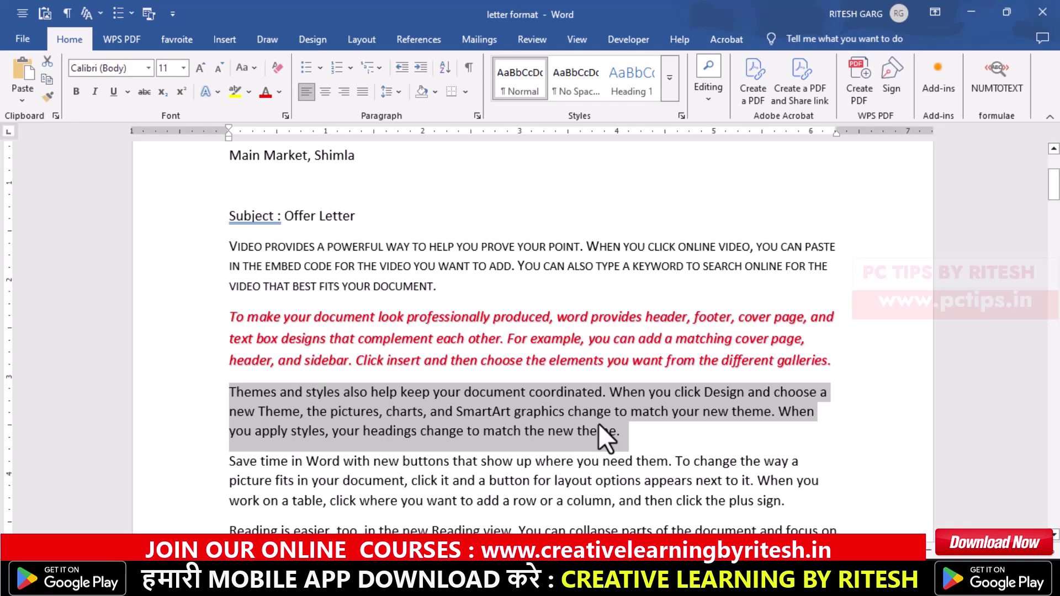
{"action": "key", "text": "ctrl+alt+1"}
{"action": "key", "text": "ctrl+alt+1"}
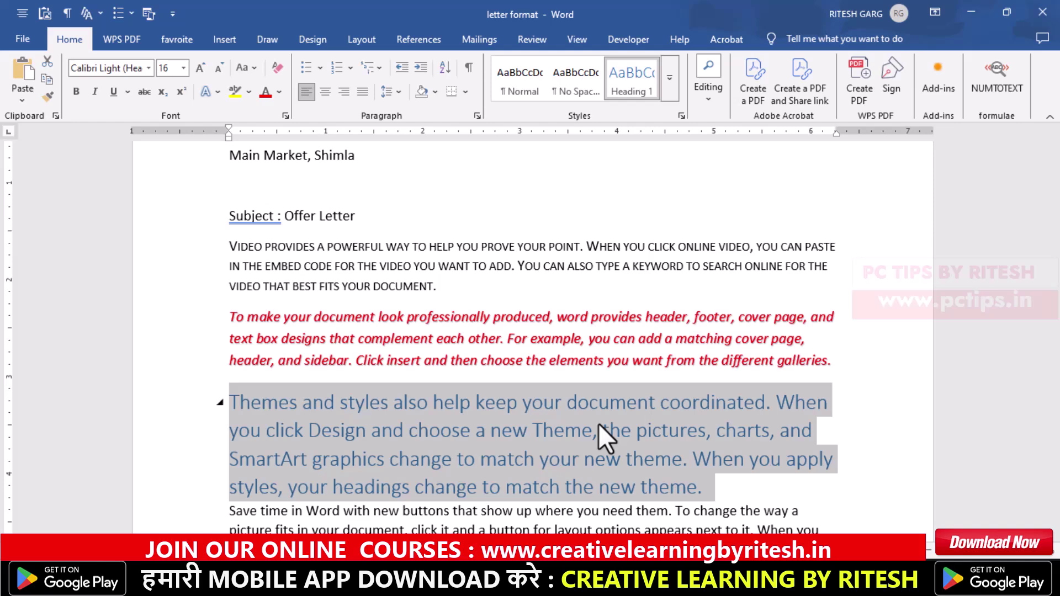
Step: Try Heading 2 and Heading 3 on 'Themes and styles…', then restore the Normal style
{"action": "key", "text": "ctrl+alt+2"}
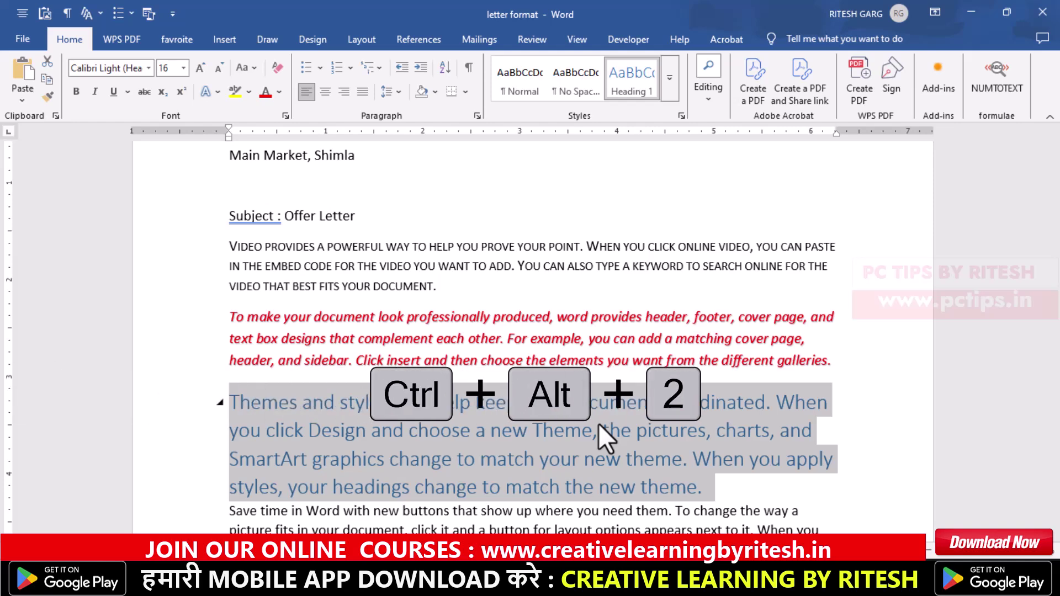
{"action": "key", "text": "ctrl+alt+3"}
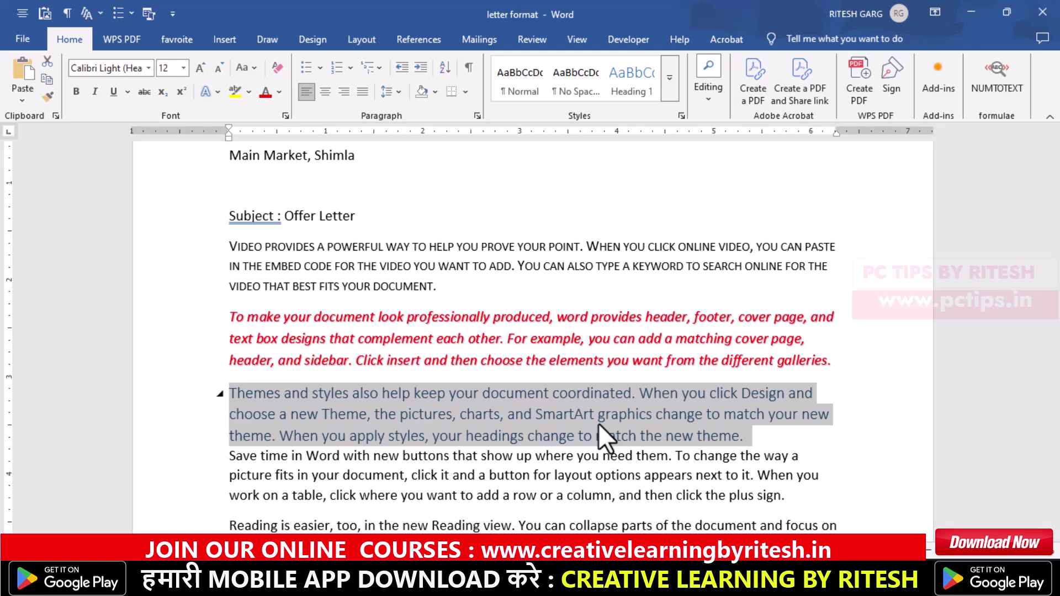
{"action": "key", "text": "ctrl+shift+n"}
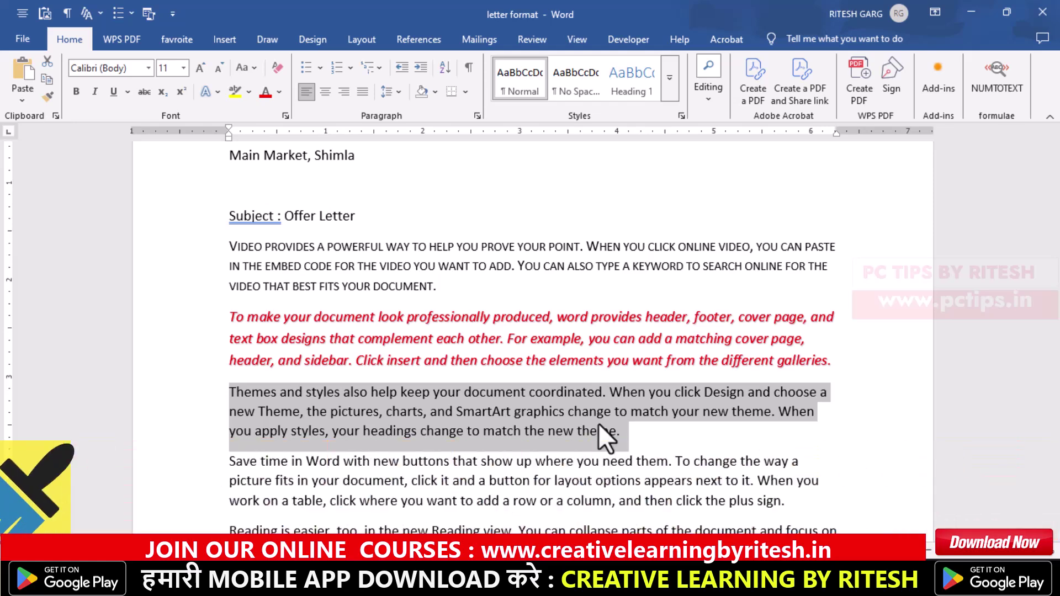
Step: Cut the phrases 'VIDEO PROVIDES' and 'Themes and' into the Spike with Ctrl+F3
{"action": "left_click_drag", "start_coordinate": [229, 246], "coordinate": [305, 247]}
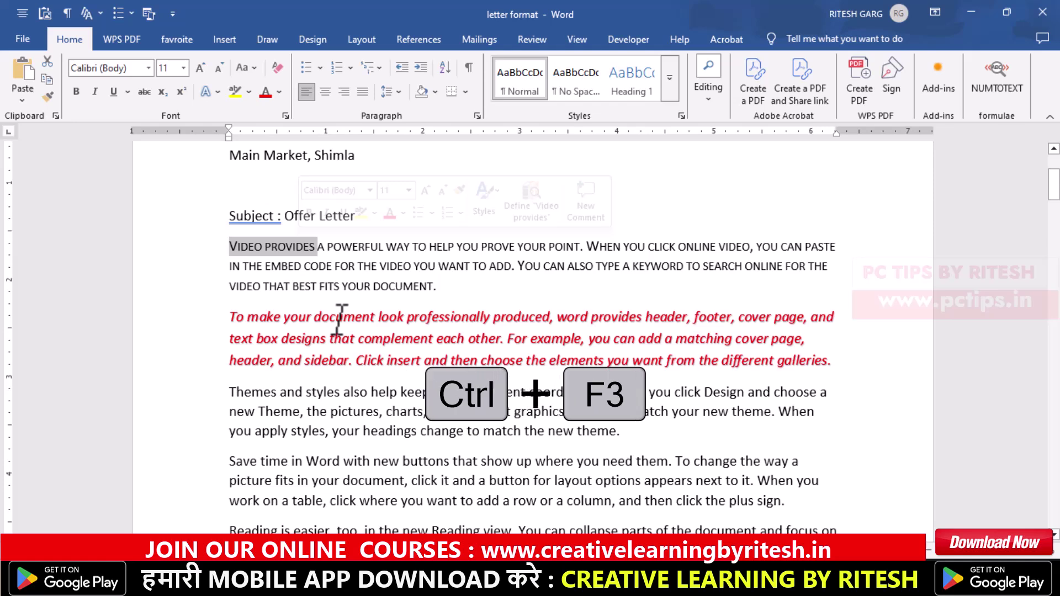
{"action": "key", "text": "ctrl+F3"}
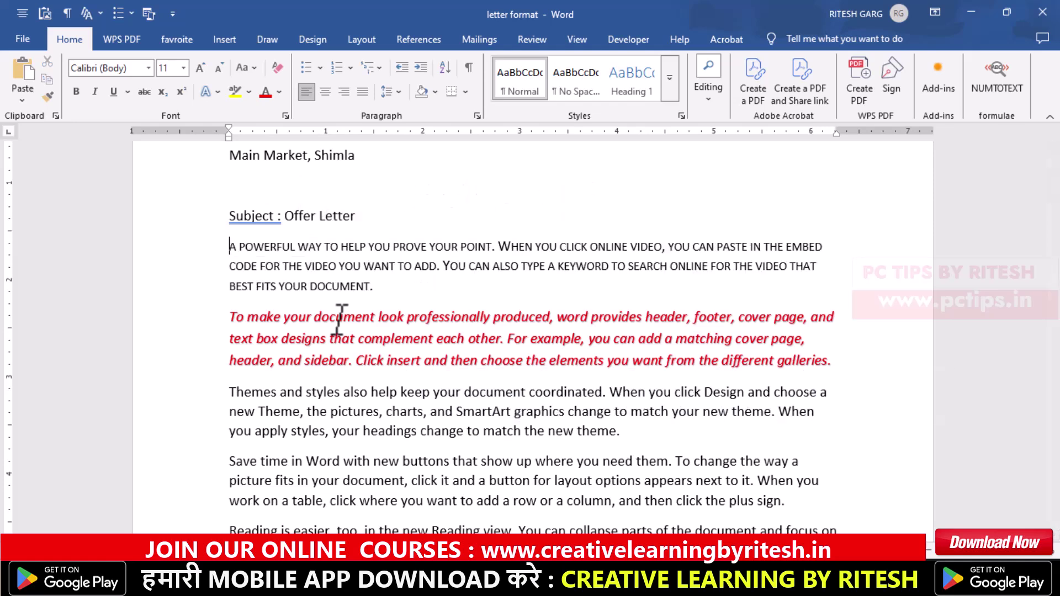
{"action": "scroll", "coordinate": [337, 323], "scroll_direction": "down", "scroll_amount": 2}
{"action": "left_click", "coordinate": [230, 299]}
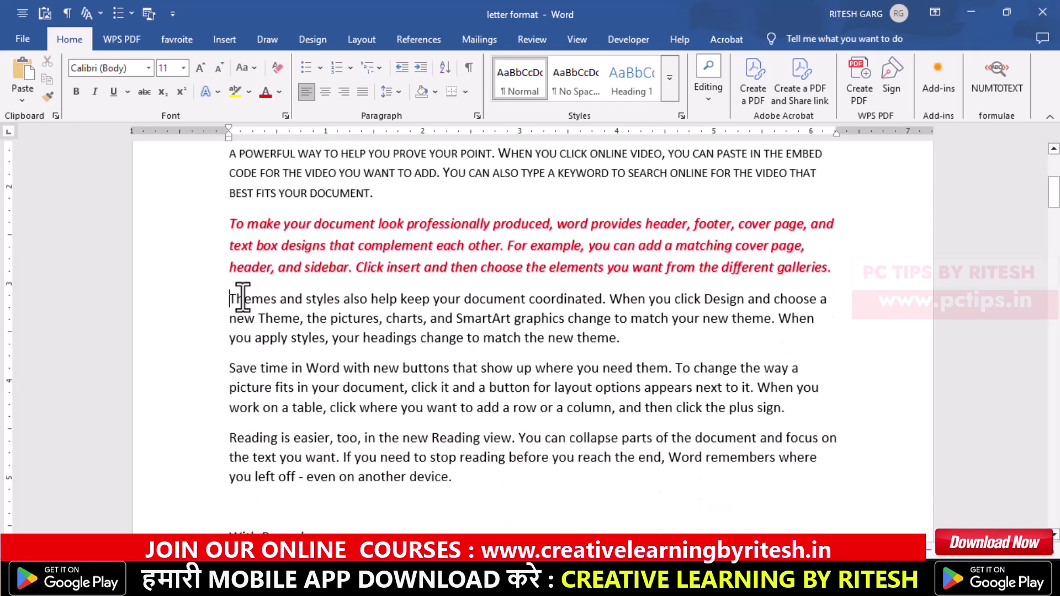
{"action": "left_click_drag", "start_coordinate": [243, 299], "coordinate": [302, 299]}
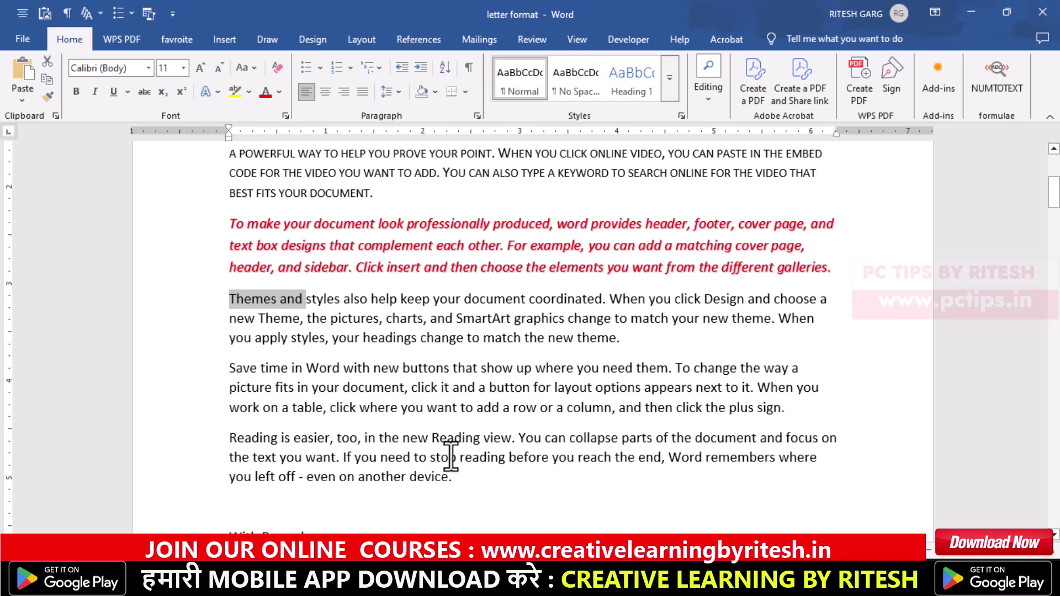
{"action": "key", "text": "ctrl+F3"}
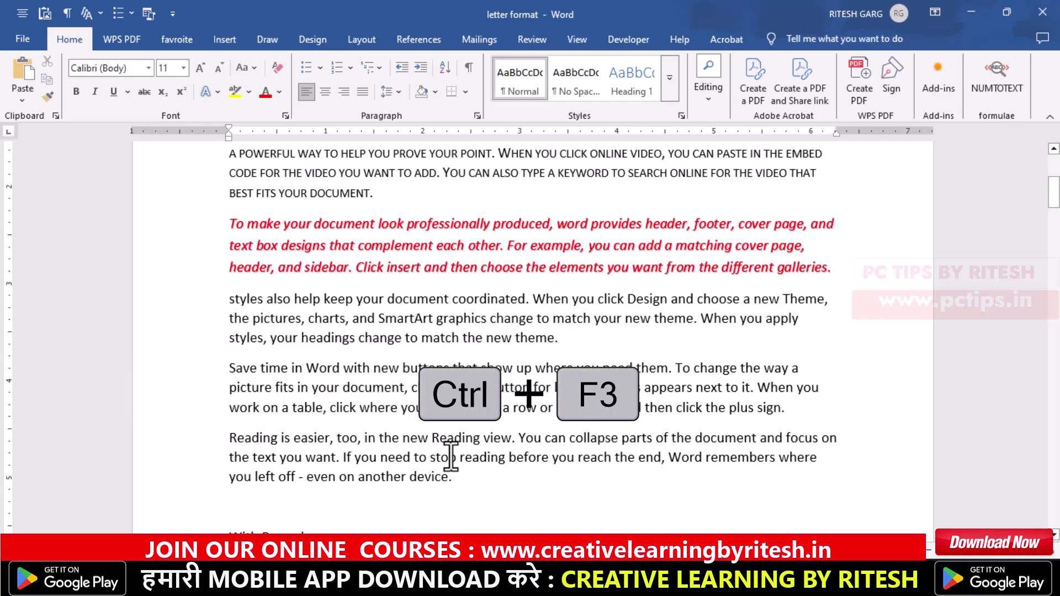
Step: Insert the Spike contents above 'With Regards' with Ctrl+Shift+F3
{"action": "scroll", "coordinate": [436, 485], "scroll_direction": "down", "scroll_amount": 2}
{"action": "scroll", "coordinate": [342, 420], "scroll_direction": "down", "scroll_amount": 2}
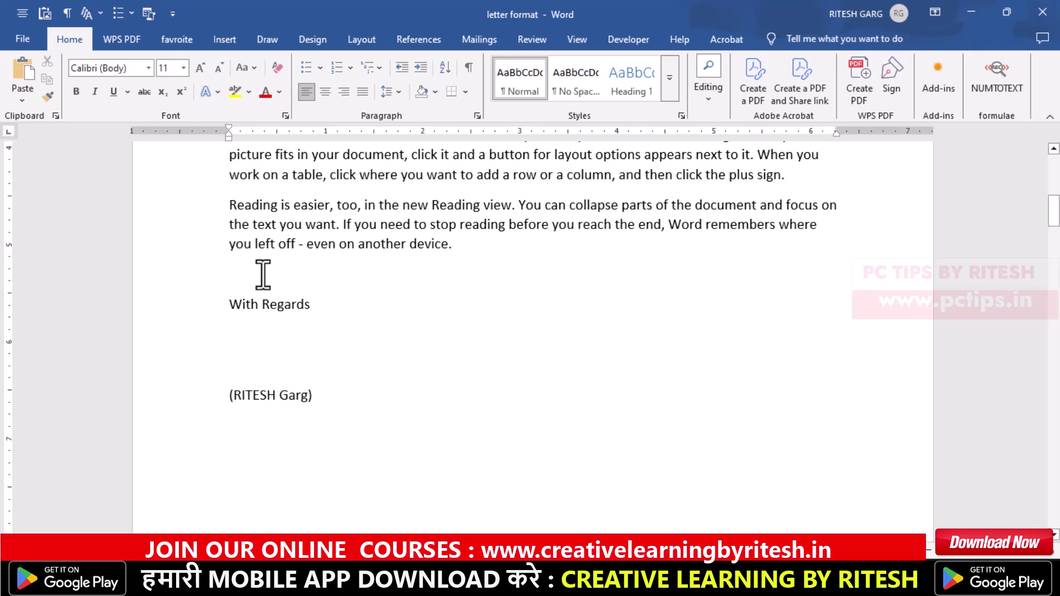
{"action": "key", "text": "ctrl+shift+F3"}
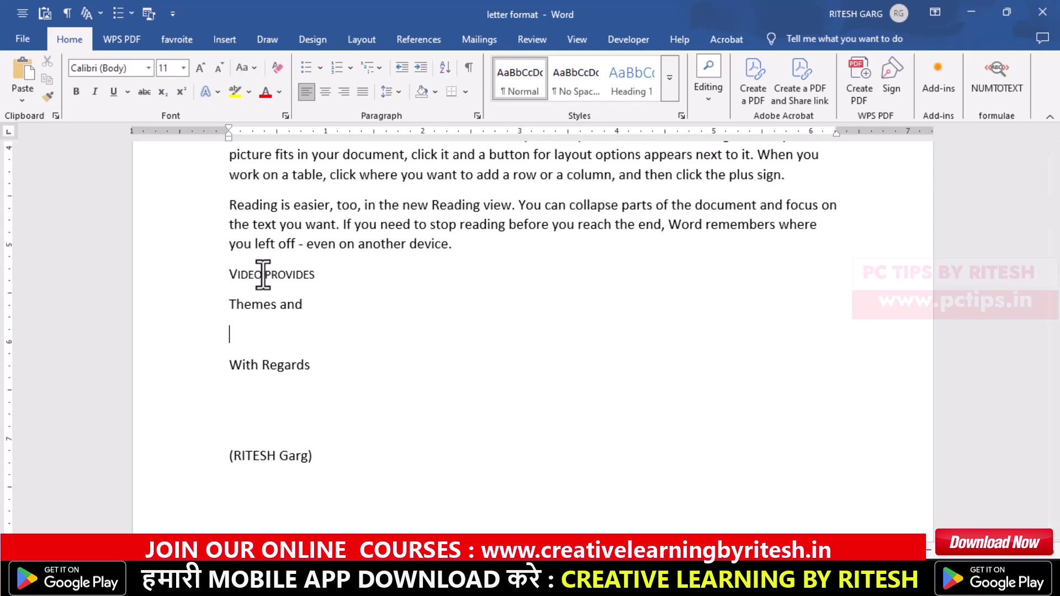
{"action": "left_click_drag", "start_coordinate": [231, 274], "coordinate": [313, 305]}
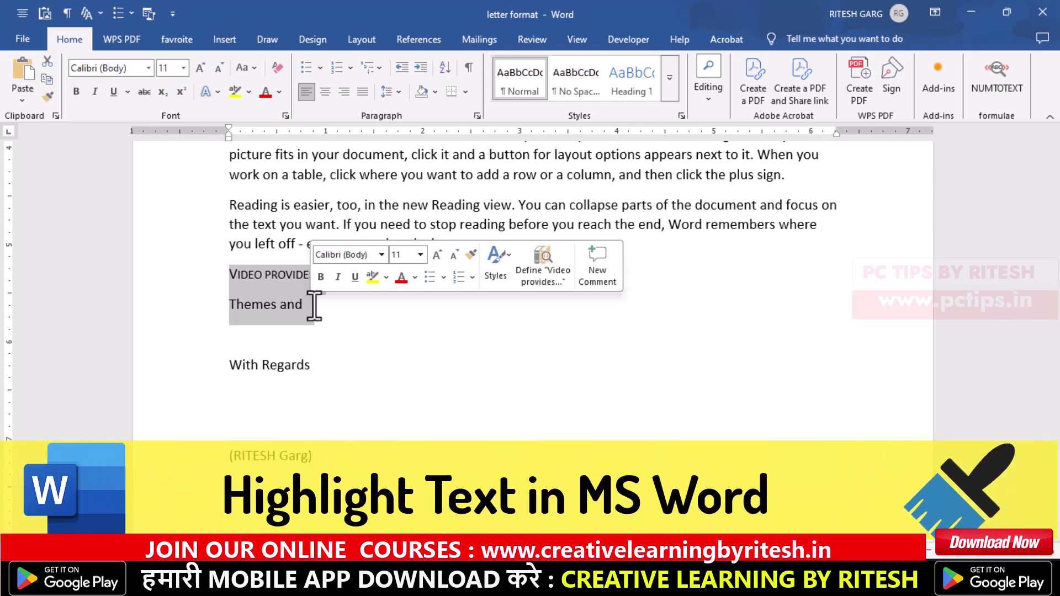
Step: Highlight the 'Save time in Word…' paragraph in yellow with Ctrl+Alt+H
{"action": "scroll", "coordinate": [208, 296], "scroll_direction": "up", "scroll_amount": 3}
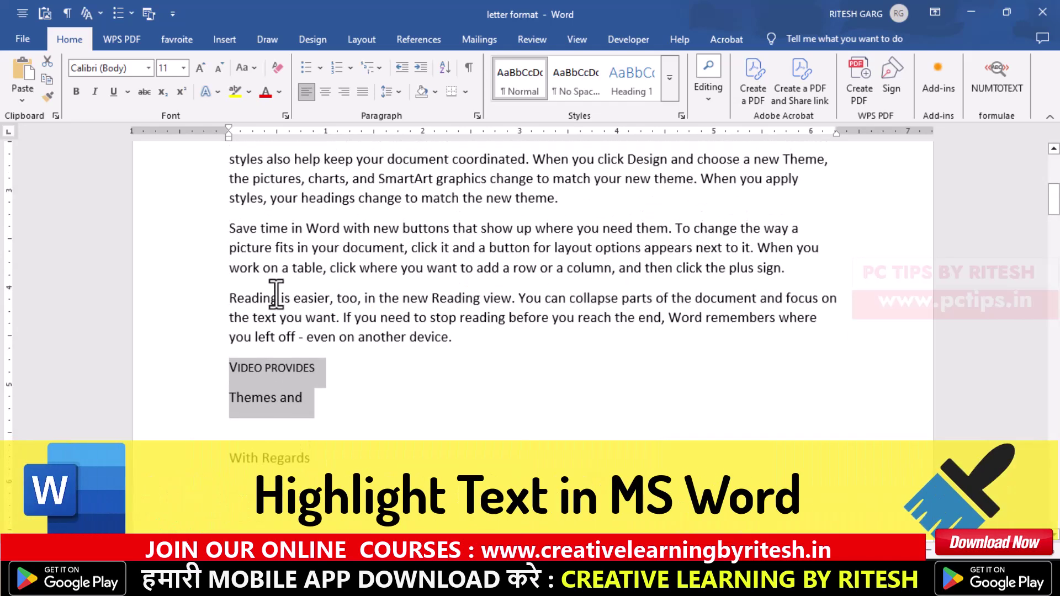
{"action": "scroll", "coordinate": [208, 267], "scroll_direction": "up", "scroll_amount": 2}
{"action": "mouse_move", "coordinate": [229, 275]}
{"action": "left_mouse_down"}
{"action": "mouse_move", "coordinate": [653, 282]}
{"action": "mouse_move", "coordinate": [794, 303]}
{"action": "mouse_move", "coordinate": [801, 314]}
{"action": "left_mouse_up"}
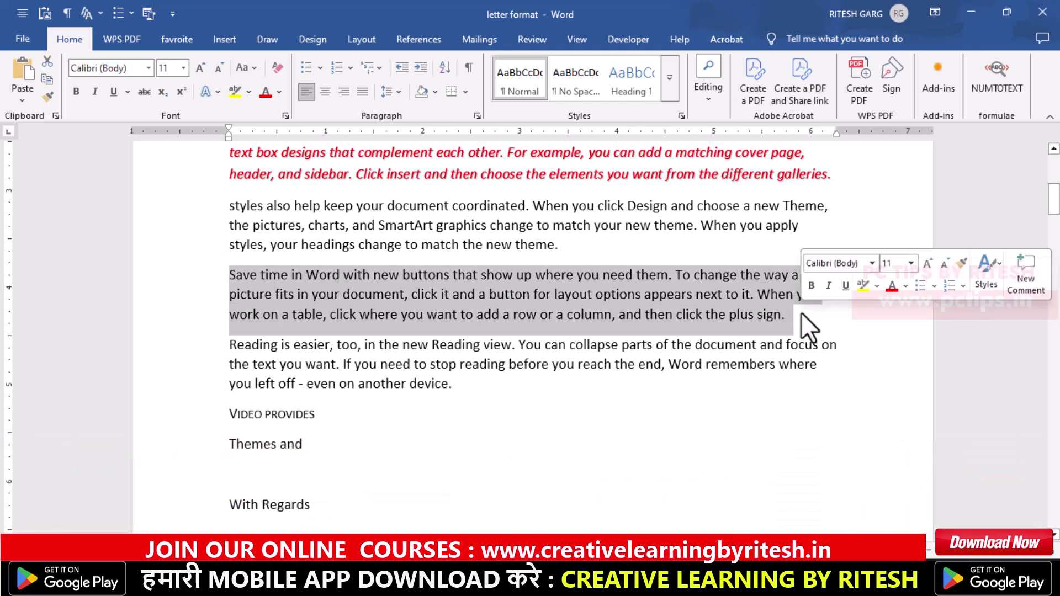
{"action": "key", "text": "ctrl+alt+h"}
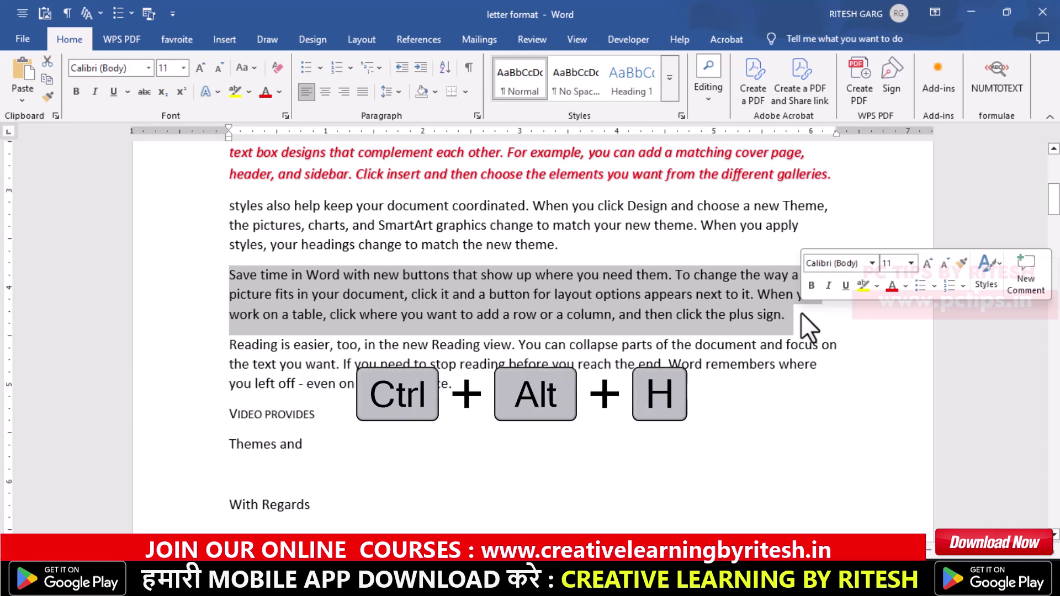
{"action": "left_click", "coordinate": [801, 312]}
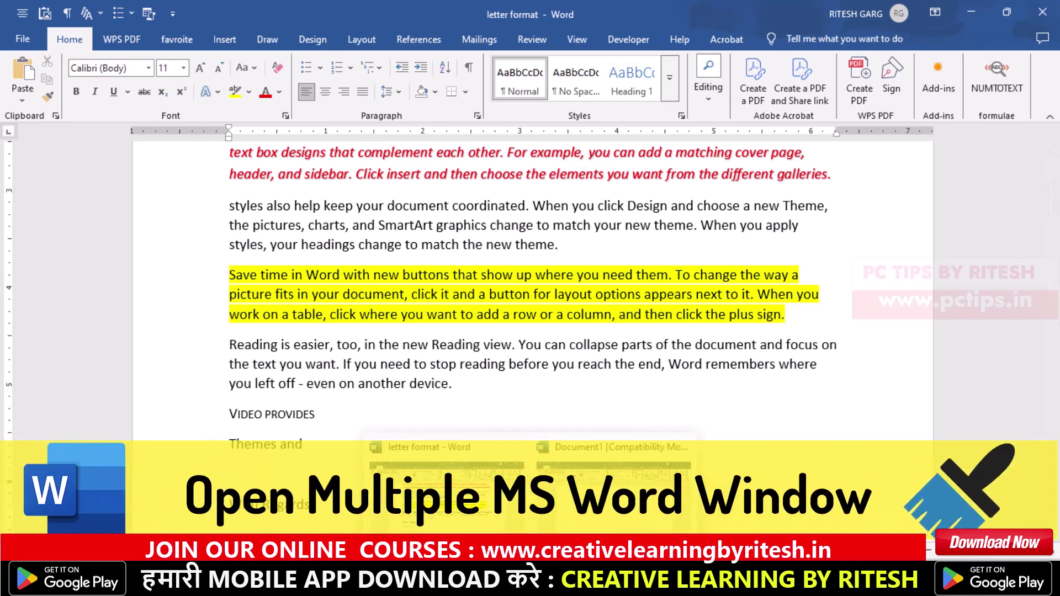
{"action": "left_click", "coordinate": [569, 524]}
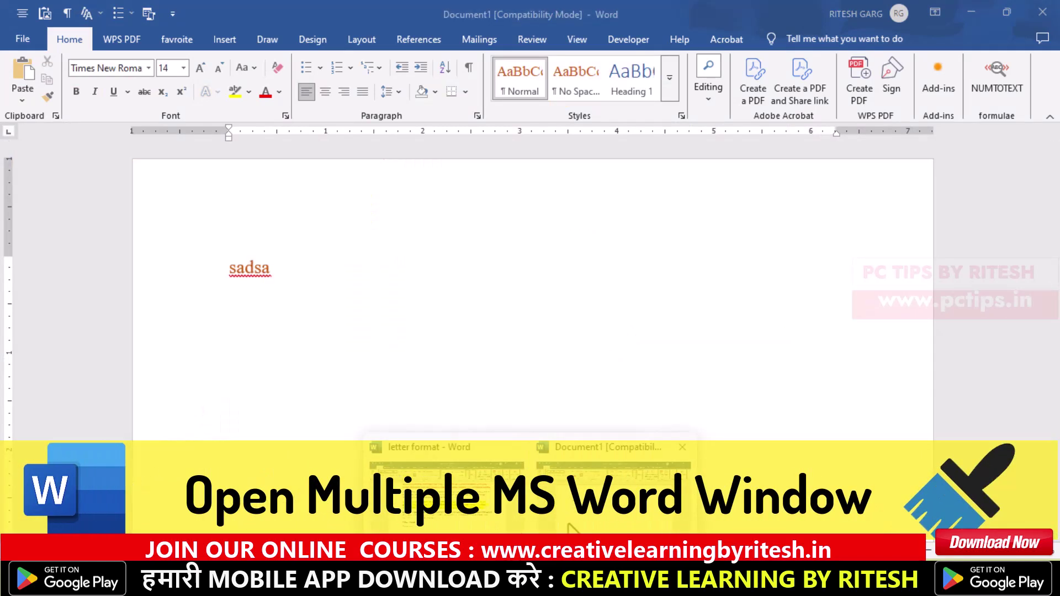
{"action": "left_click", "coordinate": [480, 485]}
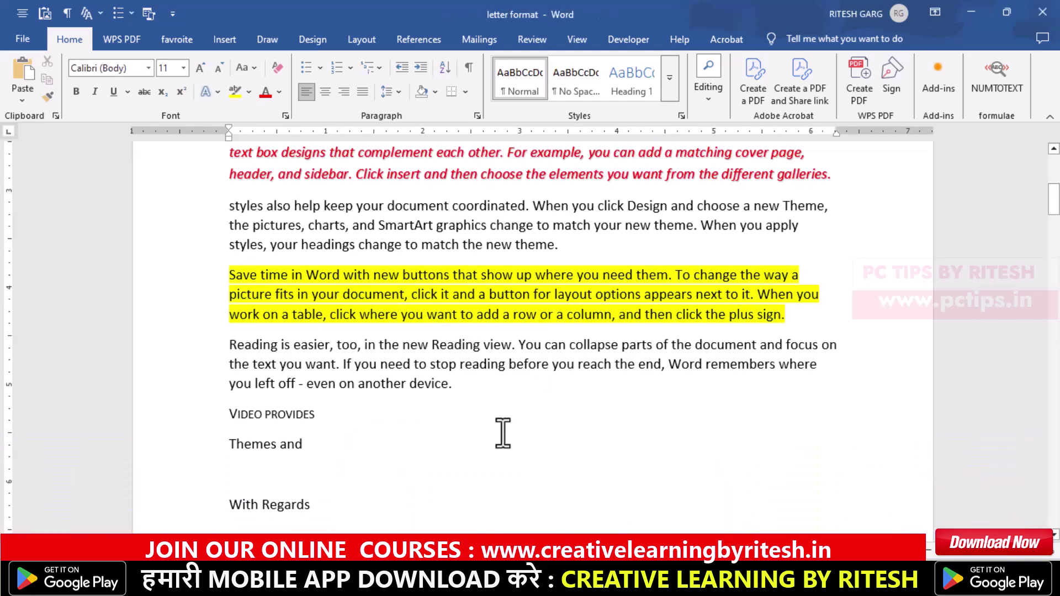
{"action": "left_click", "coordinate": [476, 402]}
{"action": "key", "text": "ctrl+F6"}
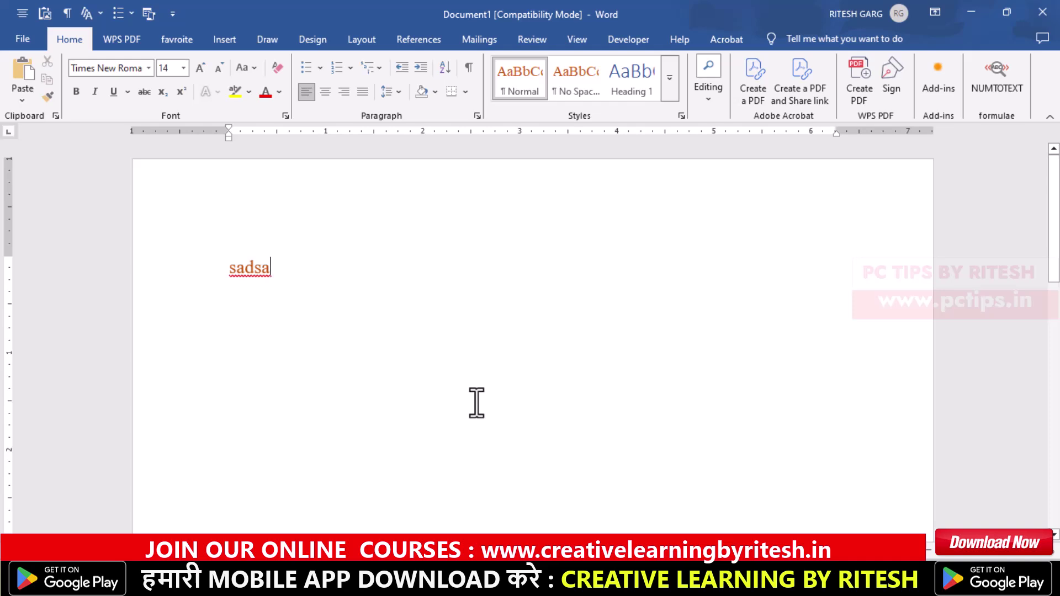
{"action": "key", "text": "ctrl+F6"}
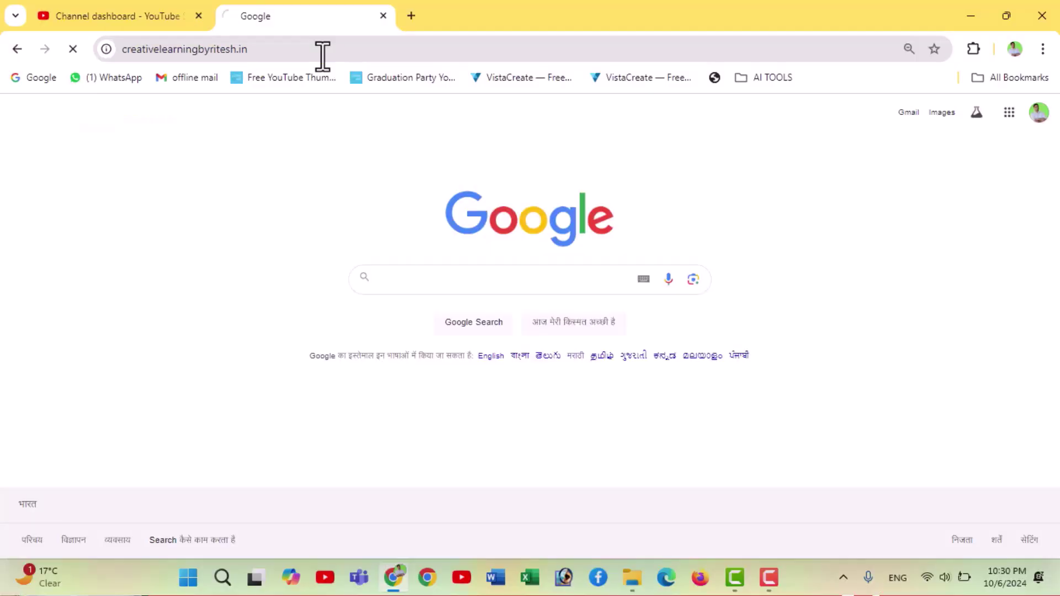
Step: Scroll through the Creative Learning By Ritesh home page
{"action": "scroll", "coordinate": [501, 237], "scroll_direction": "down", "scroll_amount": 5}
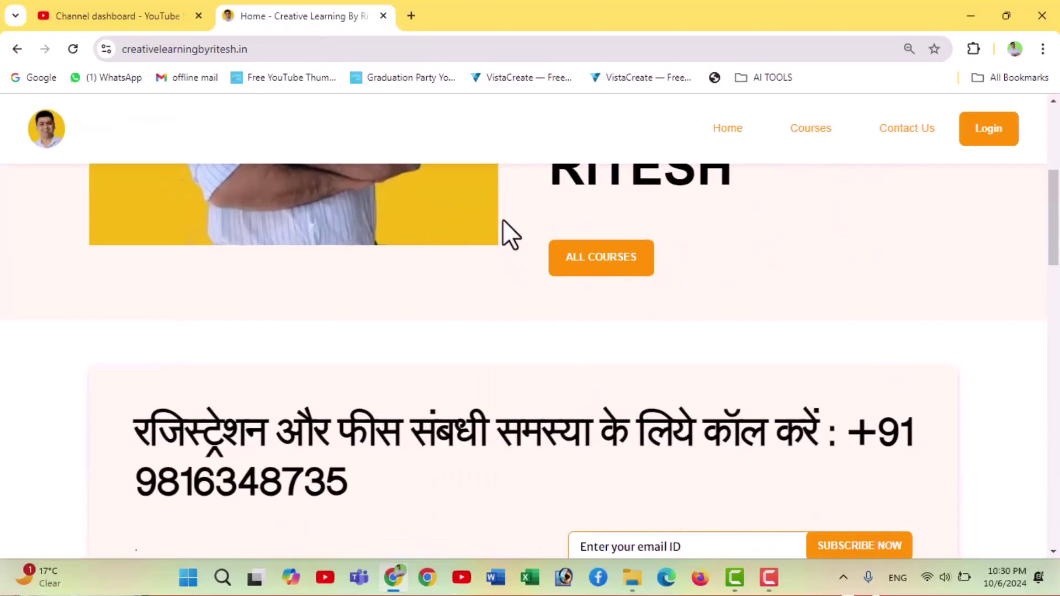
{"action": "scroll", "coordinate": [504, 229], "scroll_direction": "down", "scroll_amount": 6}
{"action": "scroll", "coordinate": [505, 232], "scroll_direction": "down", "scroll_amount": 6}
{"action": "scroll", "coordinate": [519, 260], "scroll_direction": "up", "scroll_amount": 8}
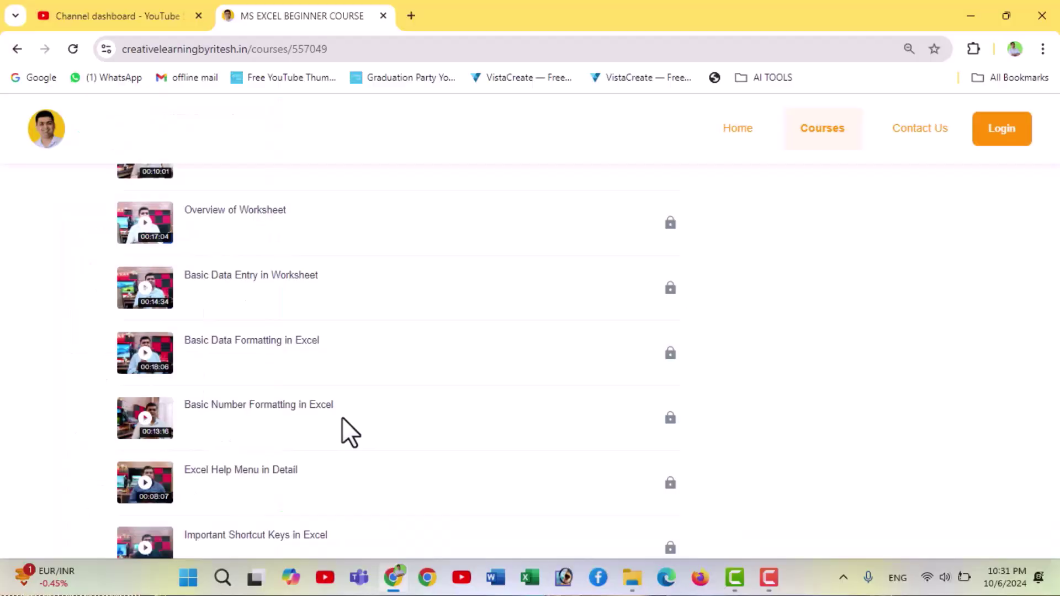
Step: Scroll through the MS EXCEL BEGINNER COURSE lesson list
{"action": "scroll", "coordinate": [343, 431], "scroll_direction": "up", "scroll_amount": 1}
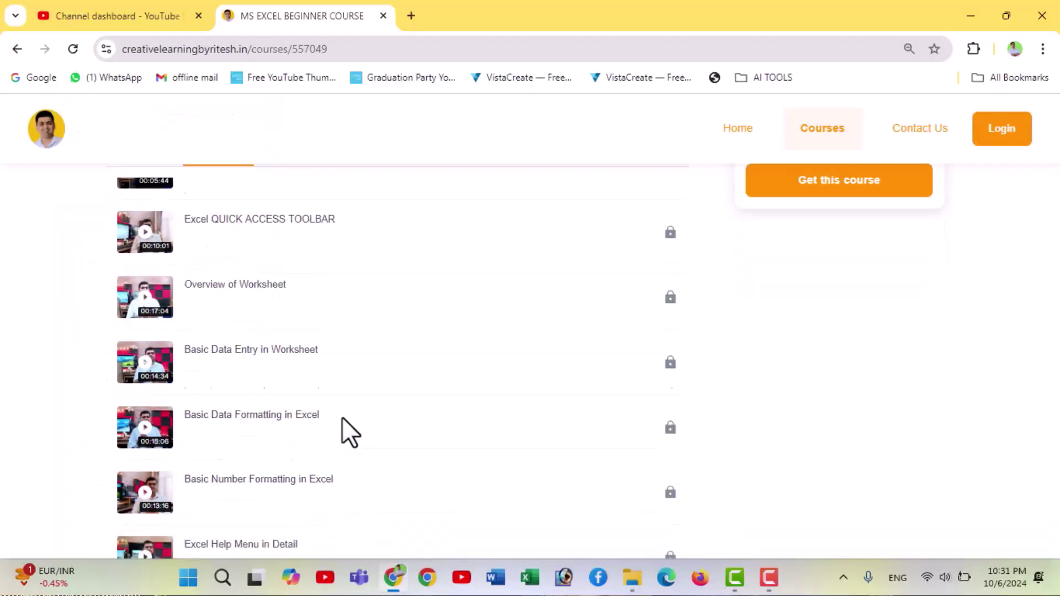
{"action": "scroll", "coordinate": [343, 430], "scroll_direction": "down", "scroll_amount": 1}
{"action": "scroll", "coordinate": [367, 431], "scroll_direction": "down", "scroll_amount": 5}
{"action": "scroll", "coordinate": [367, 428], "scroll_direction": "up", "scroll_amount": 2}
{"action": "scroll", "coordinate": [366, 428], "scroll_direction": "down", "scroll_amount": 2}
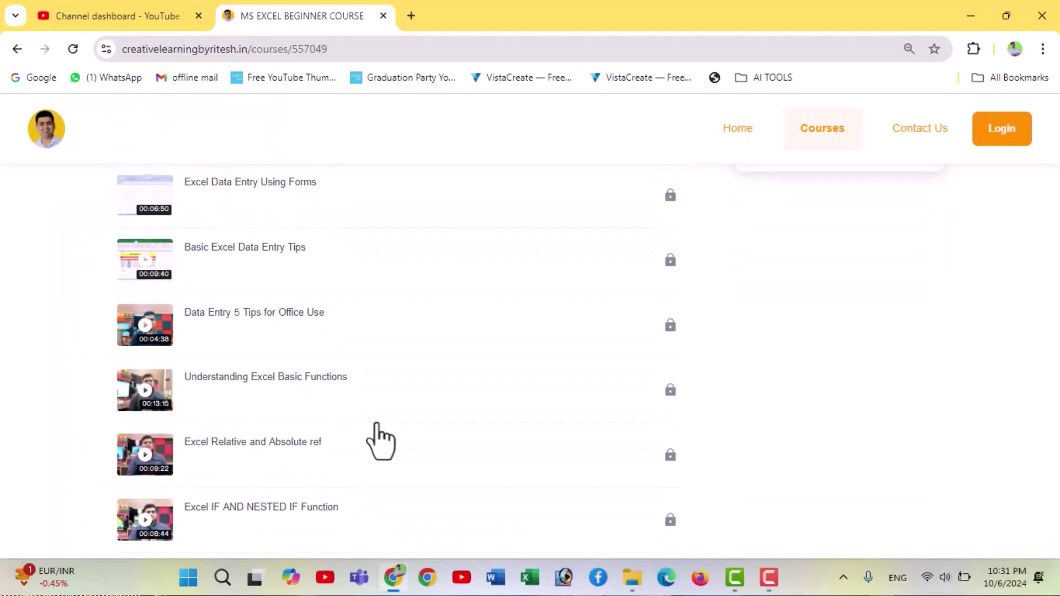
{"action": "scroll", "coordinate": [375, 436], "scroll_direction": "down", "scroll_amount": 5}
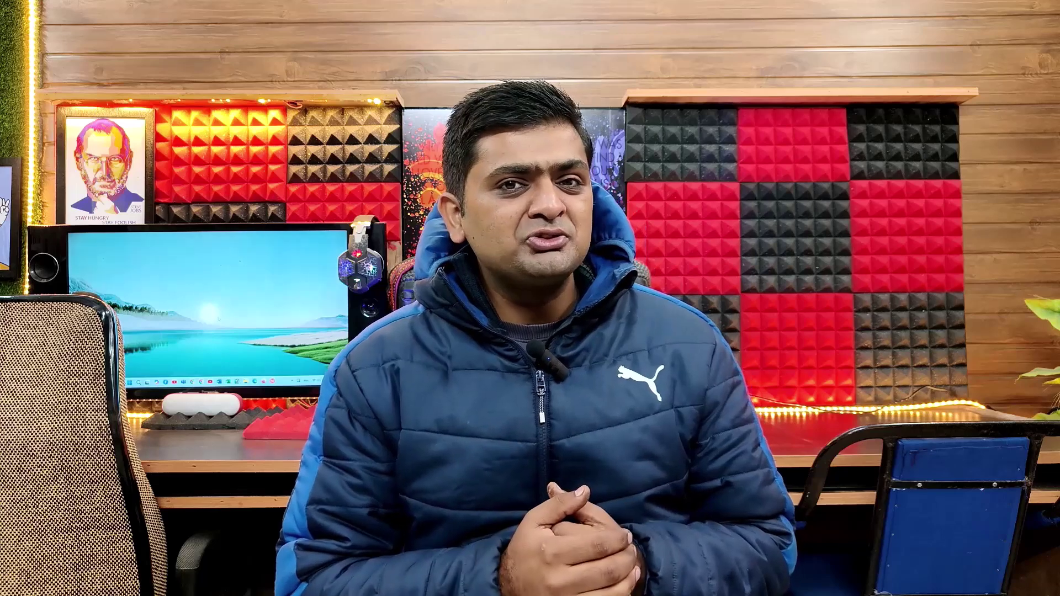